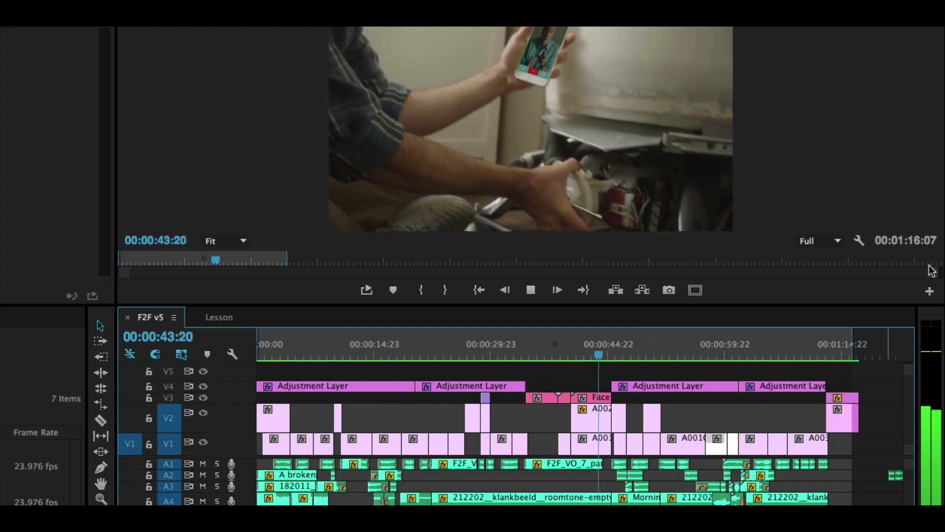
Step: Replay the video-call shots from about 00:00:38 in the F2F v5 sequence
key(space)
drag(539, 363, 542, 357)
key(space)
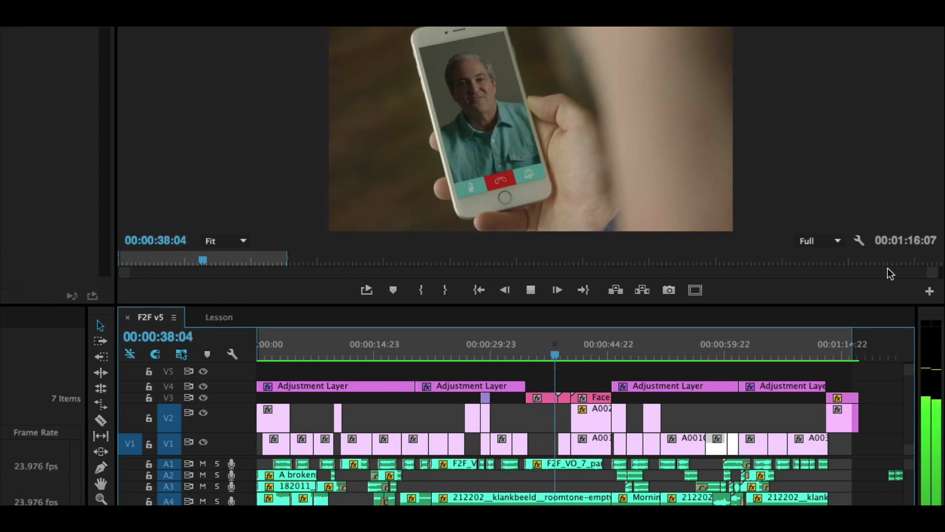
key(space)
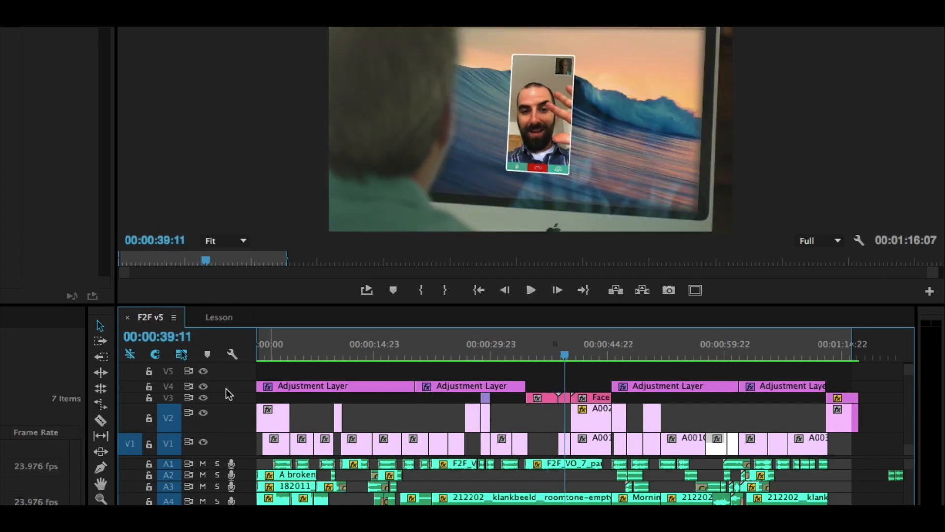
Step: Play the F2F v5 sequence from its start and enlarge the program preview by shrinking the timeline area
click(278, 348)
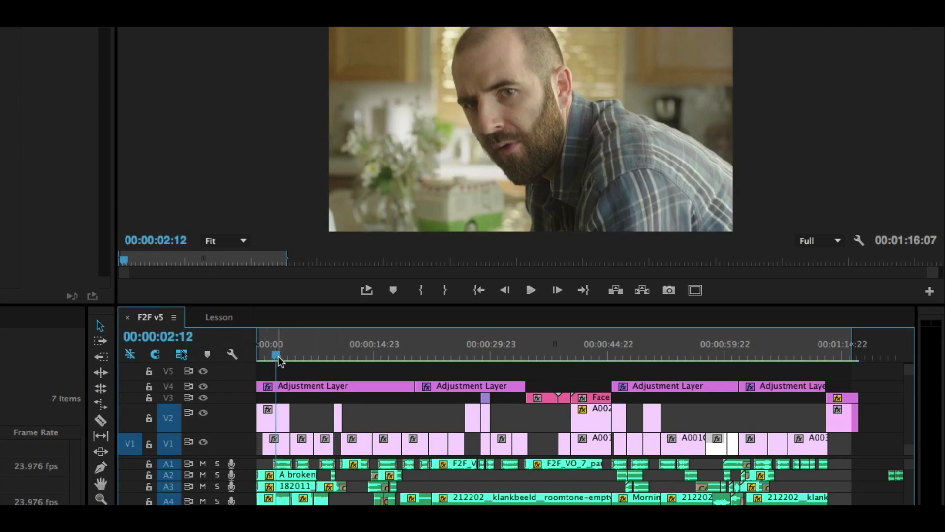
drag(278, 359, 258, 353)
key(space)
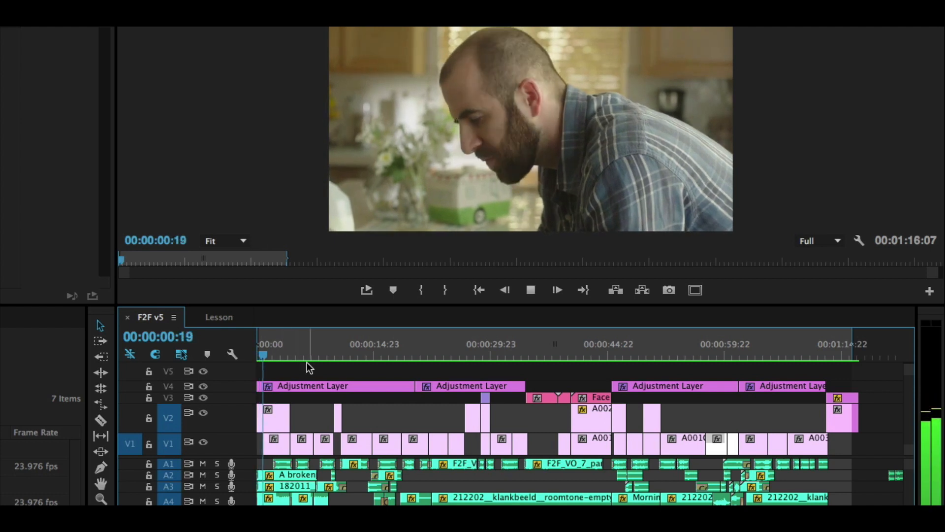
drag(155, 305, 143, 374)
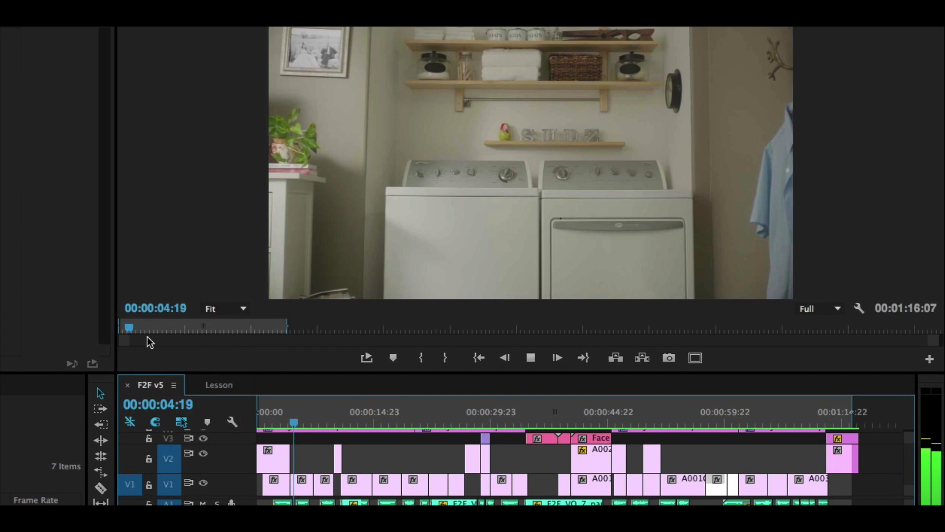
key(space)
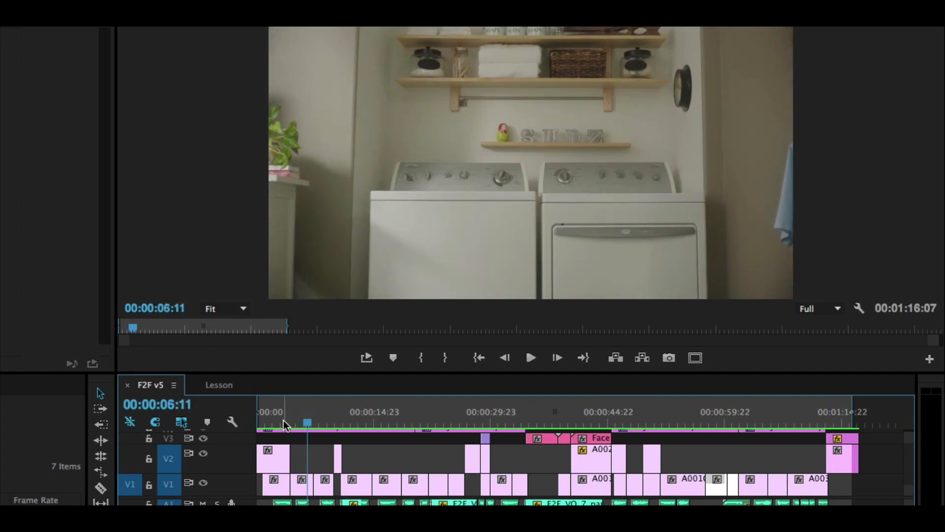
Step: Compare the man's opening close-up, the washer and dryer shot, and the kitchen wide shot
click(283, 422)
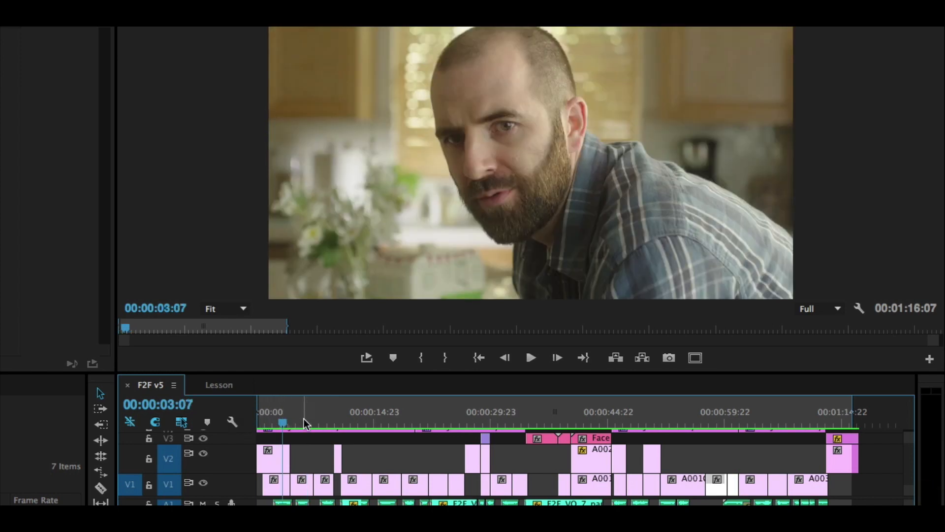
click(303, 421)
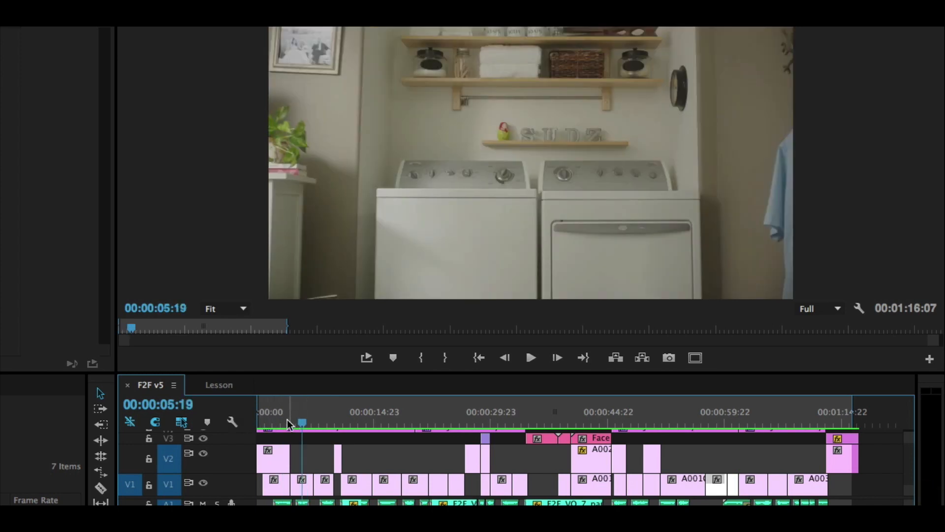
click(342, 421)
click(326, 419)
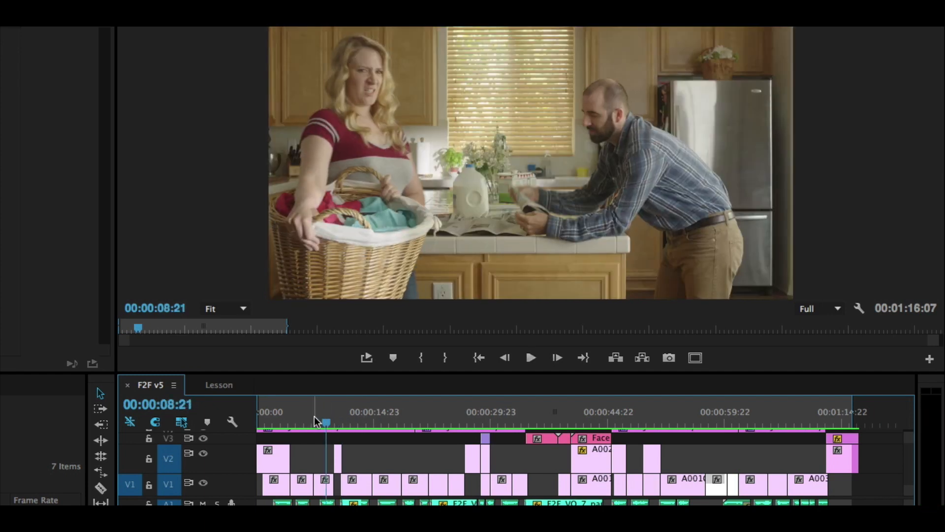
Step: Replay the cut from the kitchen wide shot to the woman's close-up around 00:00:10
key(space)
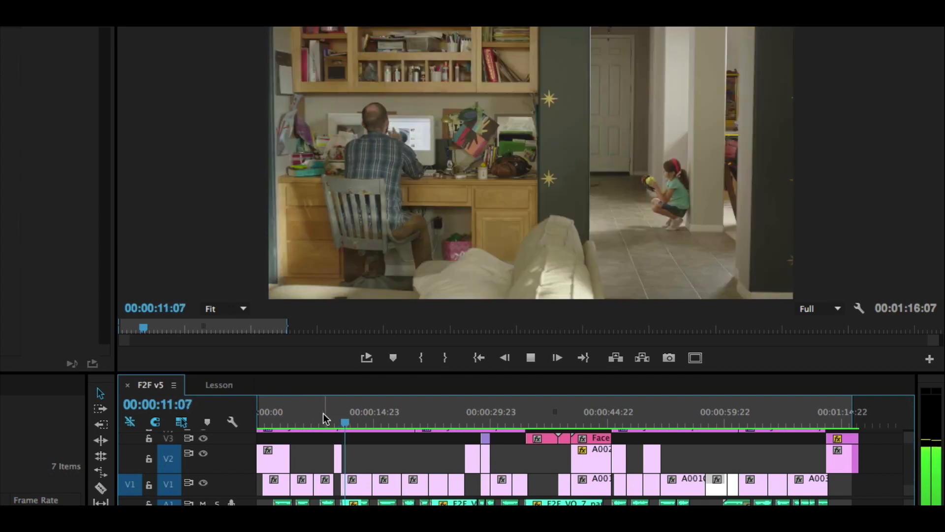
click(323, 418)
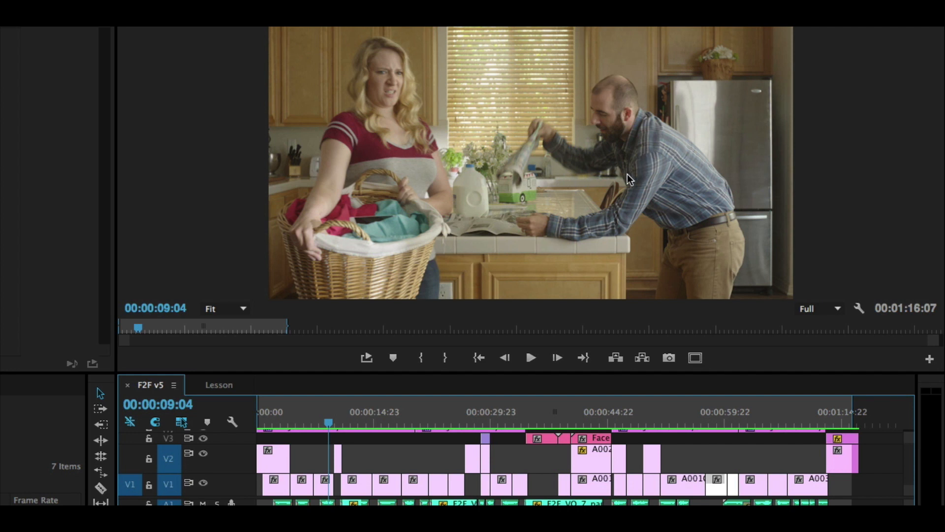
key(space)
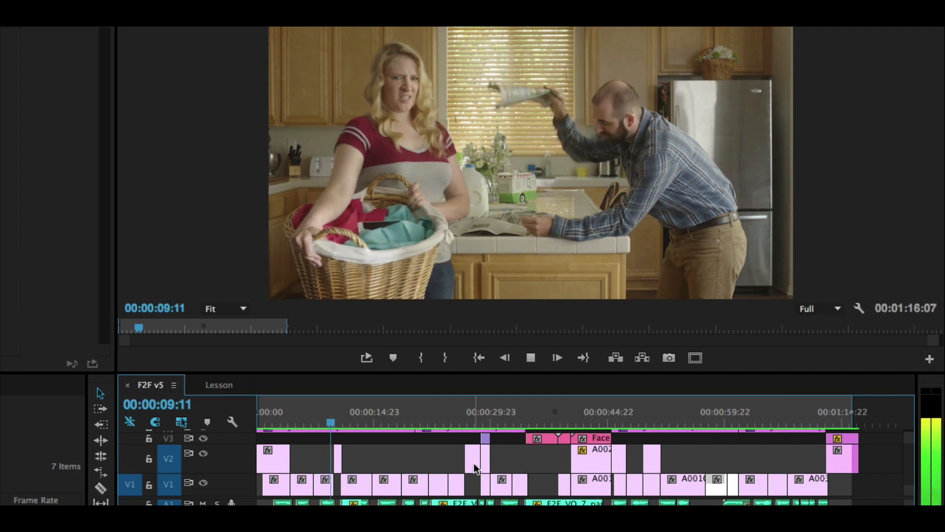
key(space)
drag(335, 424, 331, 422)
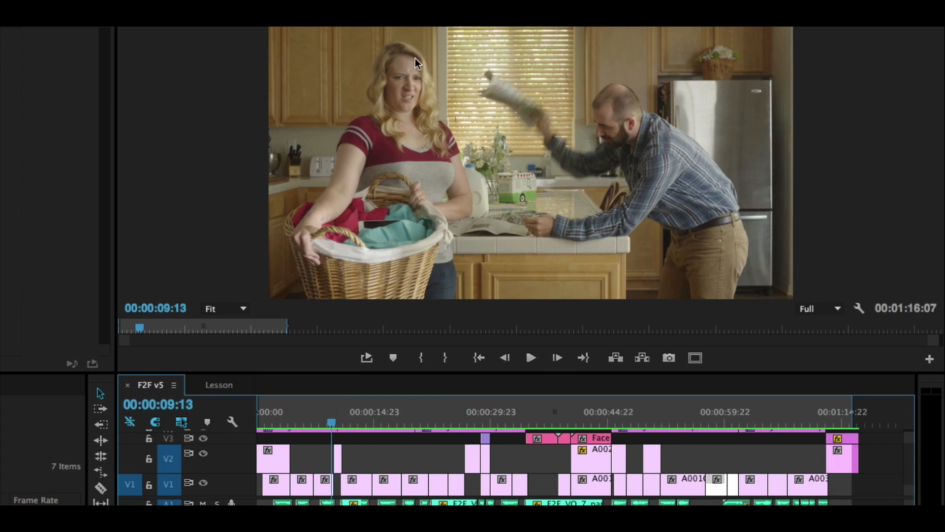
key(space)
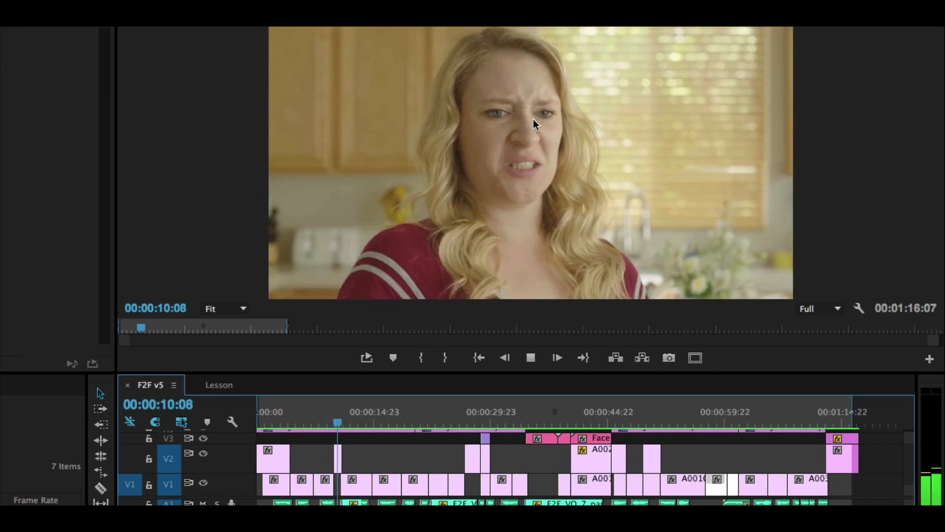
Step: Step frame by frame back and forth across the wide-to-close-up cut, starting from 00:00:09:04, to examine the action continuity
drag(372, 420, 329, 419)
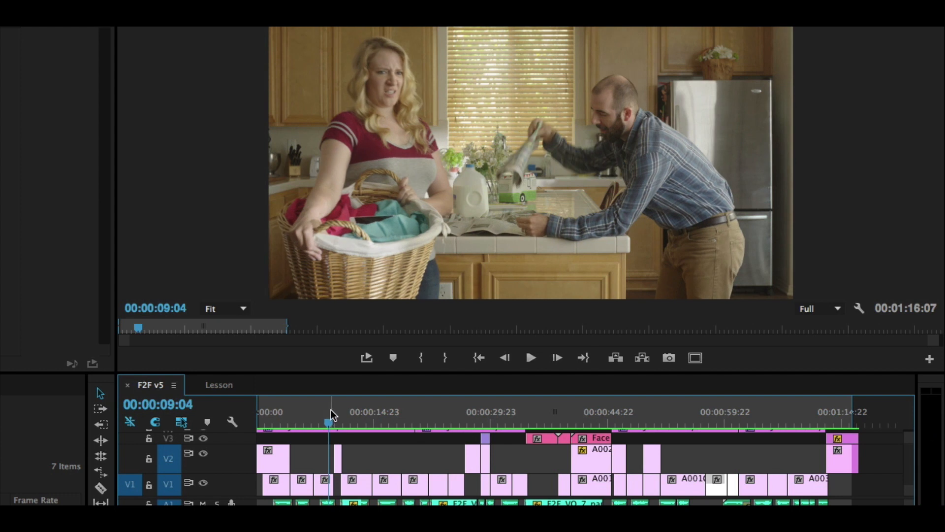
key(Right)
key(Right)
key(Right)
key(Right)
key(Right)
key(Right)
key(Right)
key(Right)
key(Right)
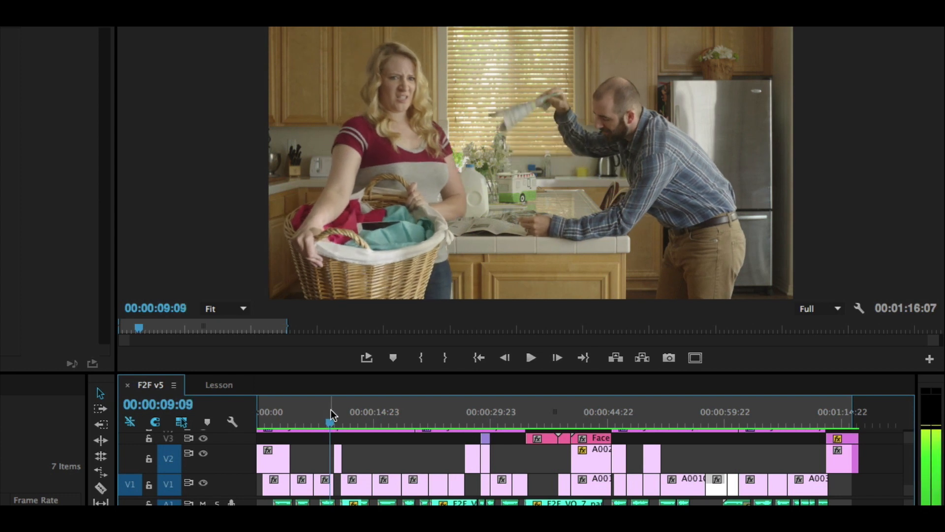
key(Right)
key(Right)
key(Right)
key(Right)
key(Right)
key(Right)
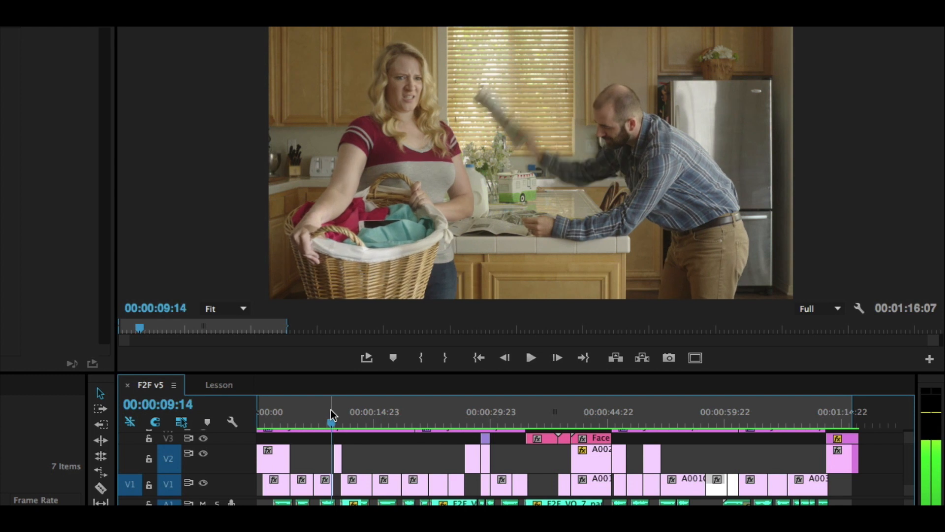
key(Right)
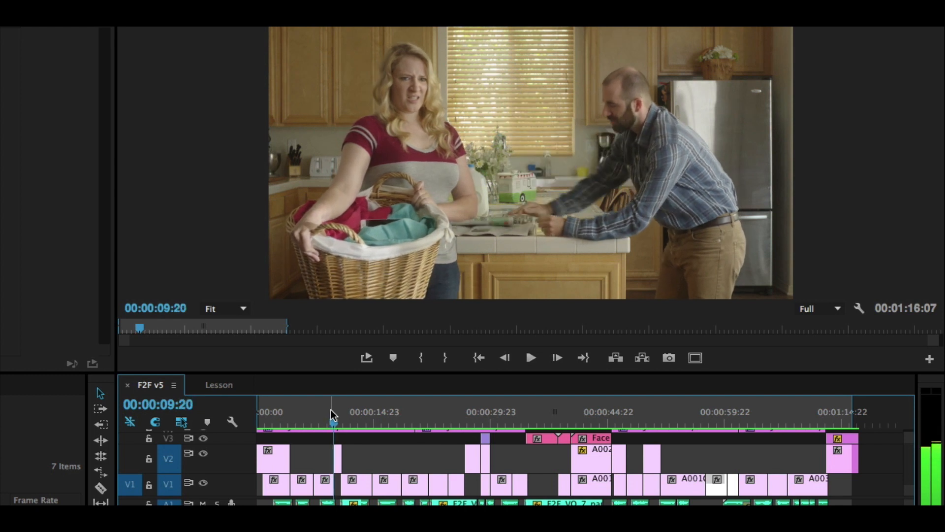
key(Right)
key(Right)
key(Right)
key(Right)
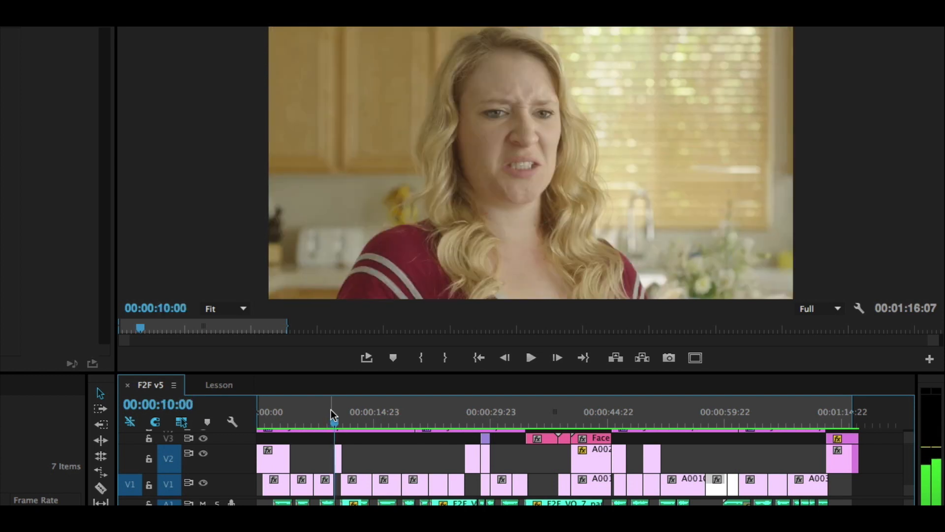
key(Right)
key(Right)
key(Right)
key(Right)
key(Right)
key(Right)
key(Right)
key(Right)
key(Right)
key(Right)
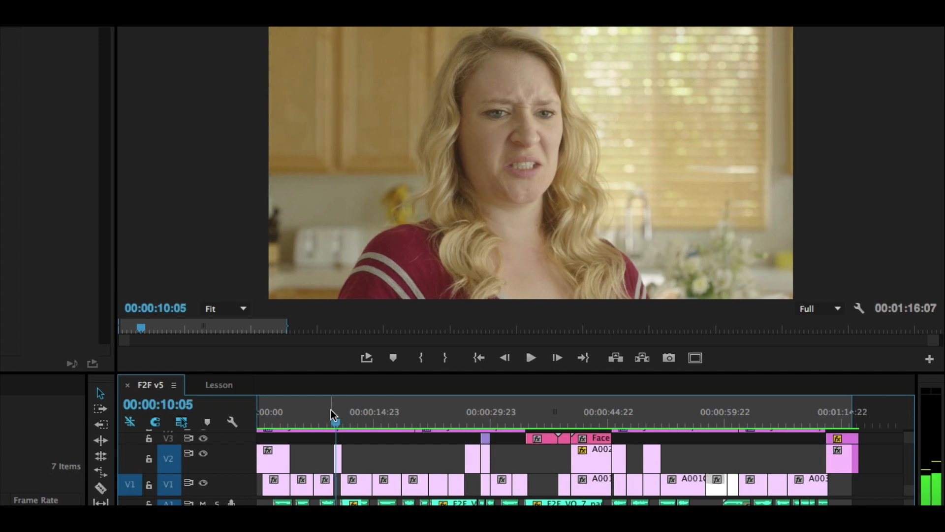
key(Right)
key(Right)
key(Left)
key(Left)
key(Left)
key(Left)
key(Left)
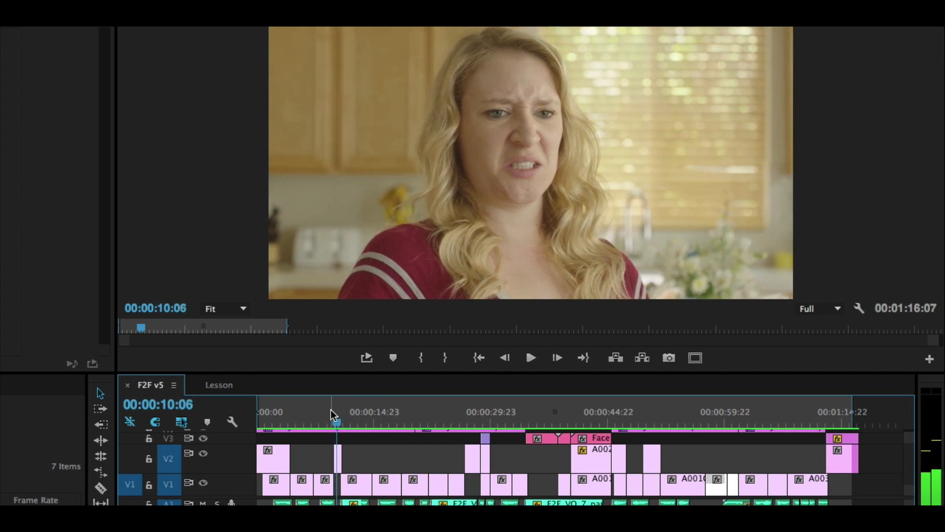
key(Right)
key(Right)
key(Right)
key(Right)
key(Right)
key(Left)
key(Left)
key(Left)
key(Left)
key(Left)
key(Left)
key(Left)
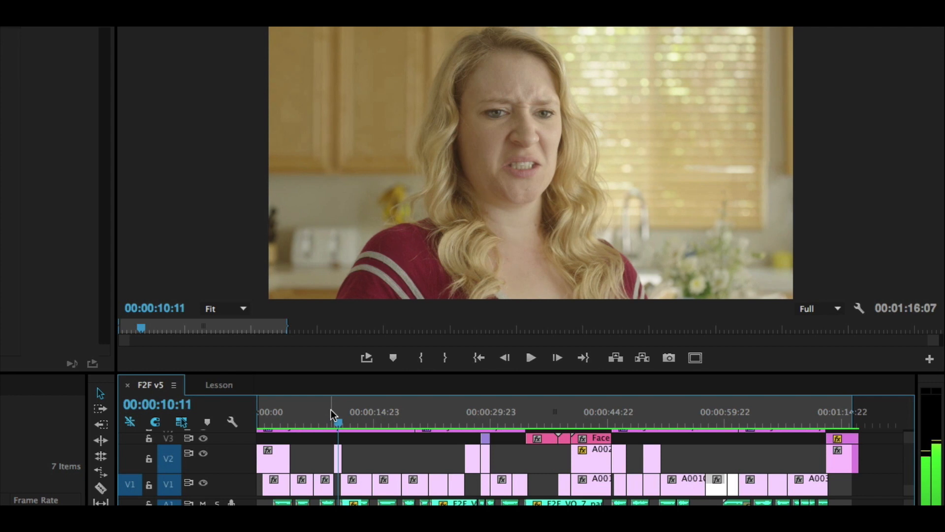
key(Left)
key(Left)
key(Left)
key(Left)
key(Left)
key(Left)
key(Left)
key(Left)
key(Left)
key(Left)
key(Left)
key(Left)
key(Left)
key(Left)
key(Left)
key(Left)
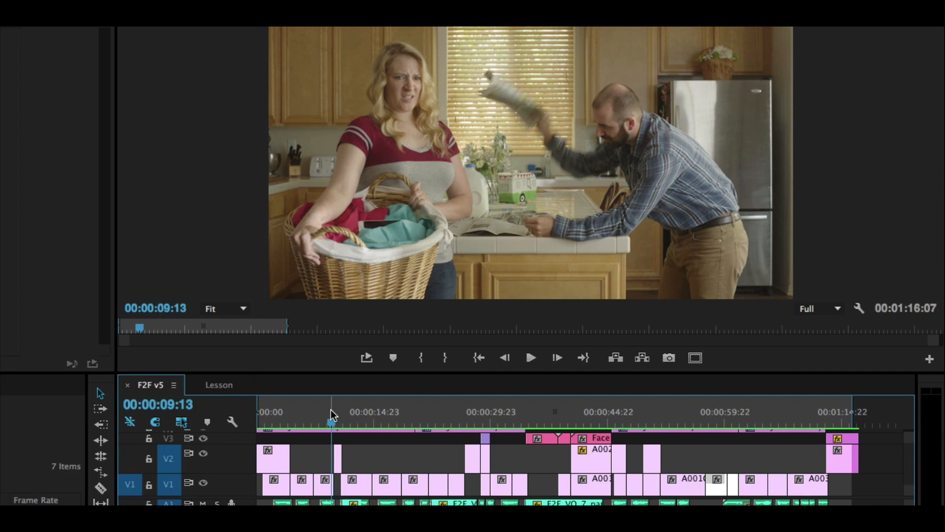
Step: Play the sequence from 00:00:09:13 through the repairman shot to the kitchen wide shot at 00:00:19:12
key(space)
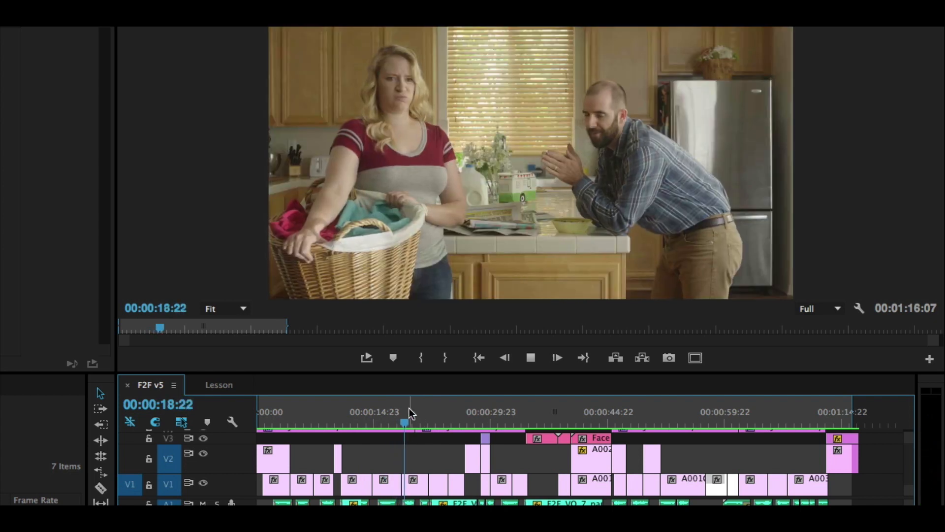
key(space)
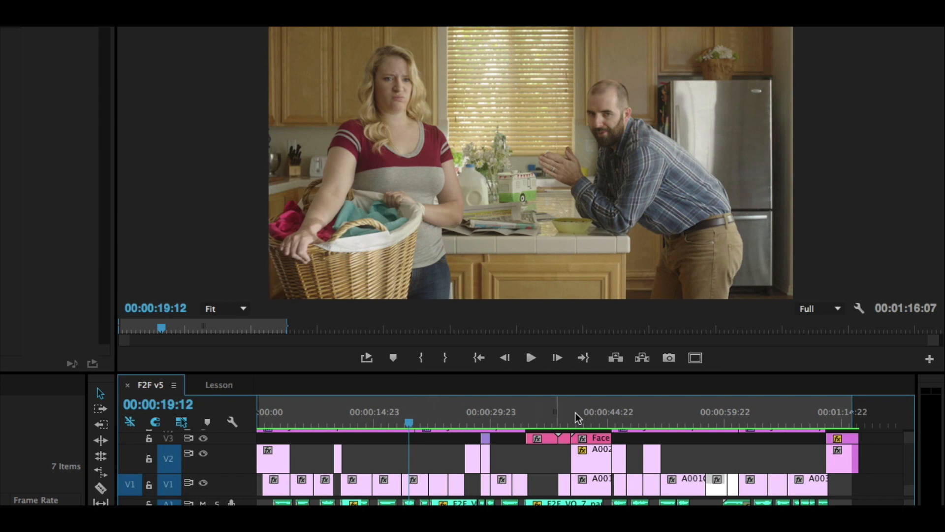
Step: Play the couple's kitchen scene in the latter part of the sequence, replaying it from 00:00:59:09
drag(730, 418, 676, 428)
key(space)
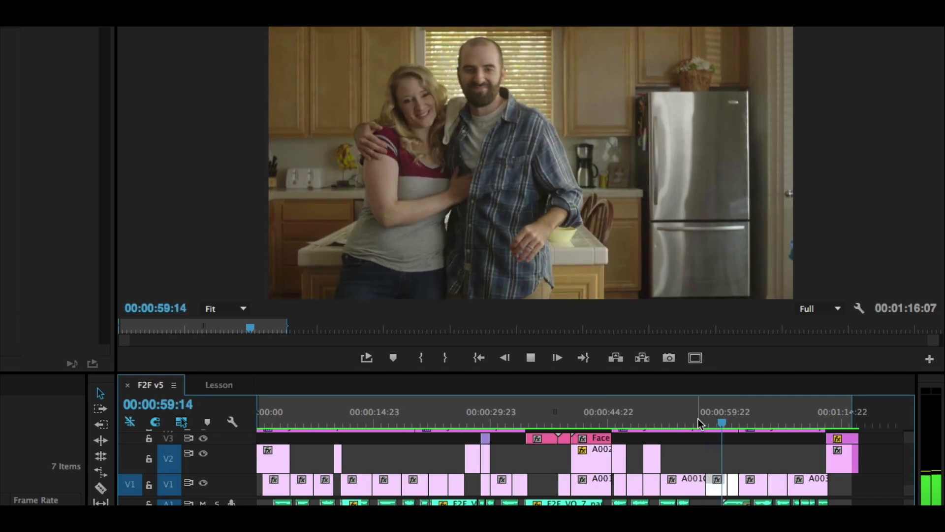
key(space)
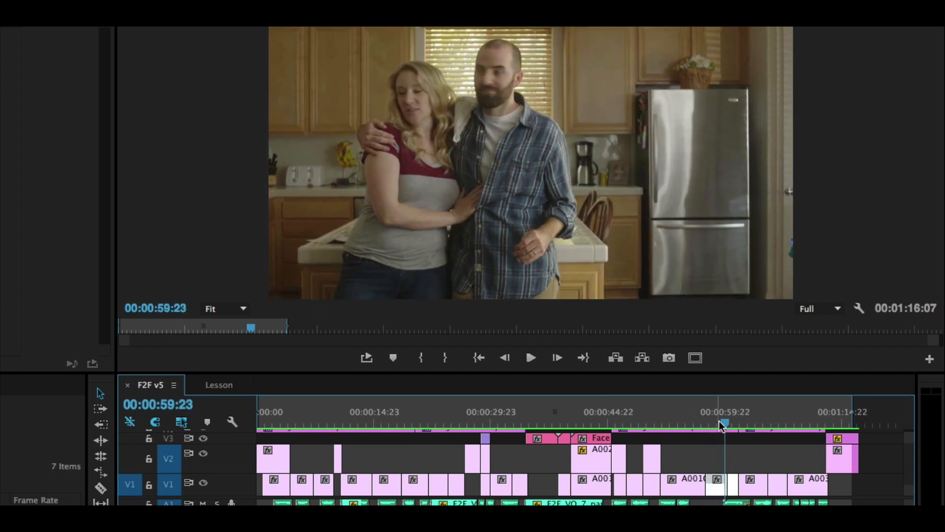
drag(725, 422, 719, 421)
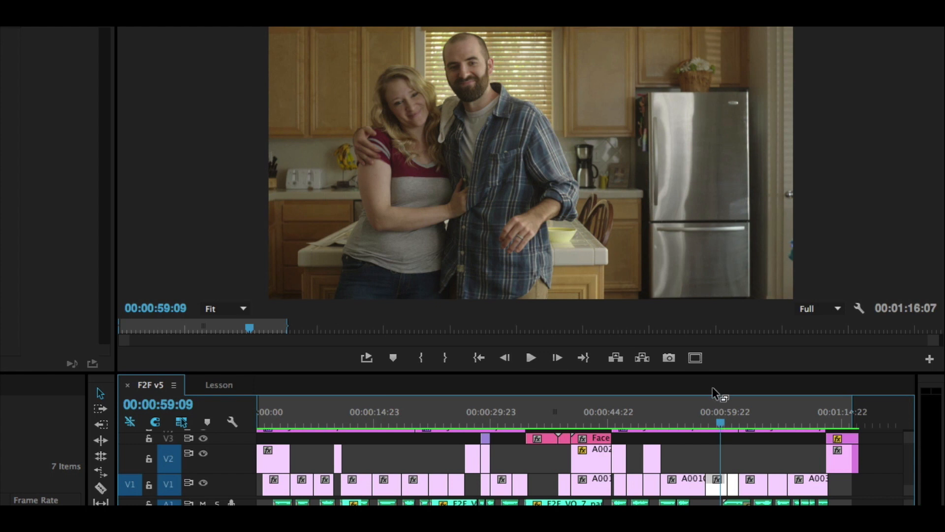
key(space)
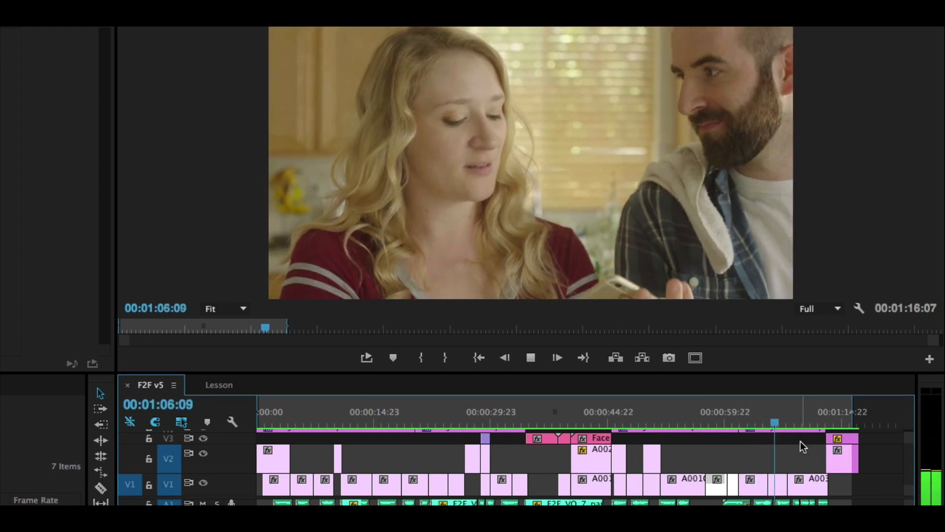
Step: Replay the cut from the couple's wide shot to the woman's close-up near 00:01:05 and stop at 00:01:06:00
drag(766, 420, 763, 422)
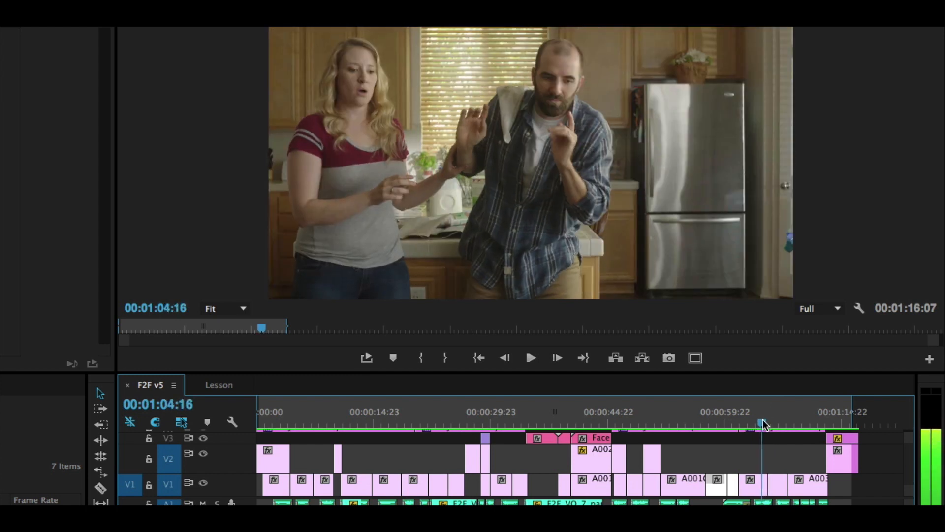
key(space)
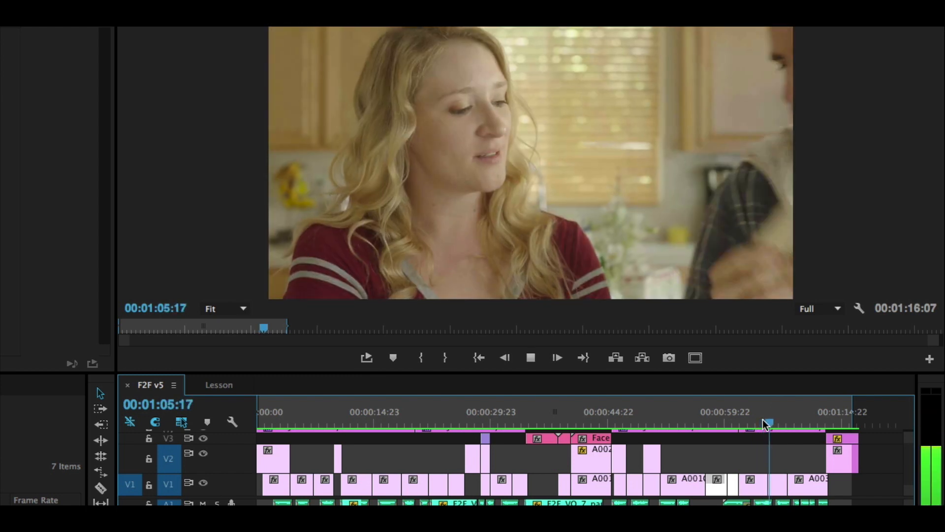
drag(771, 423, 762, 422)
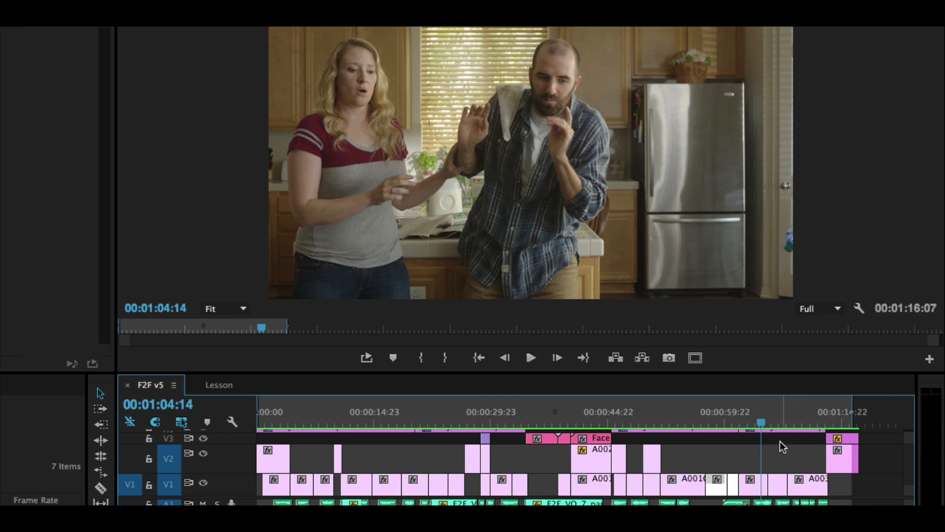
key(space)
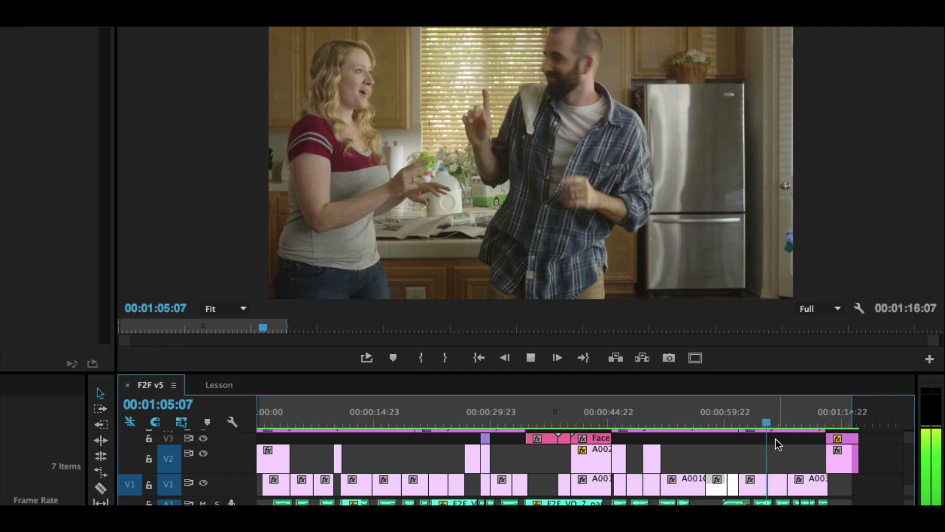
drag(763, 423, 760, 422)
key(space)
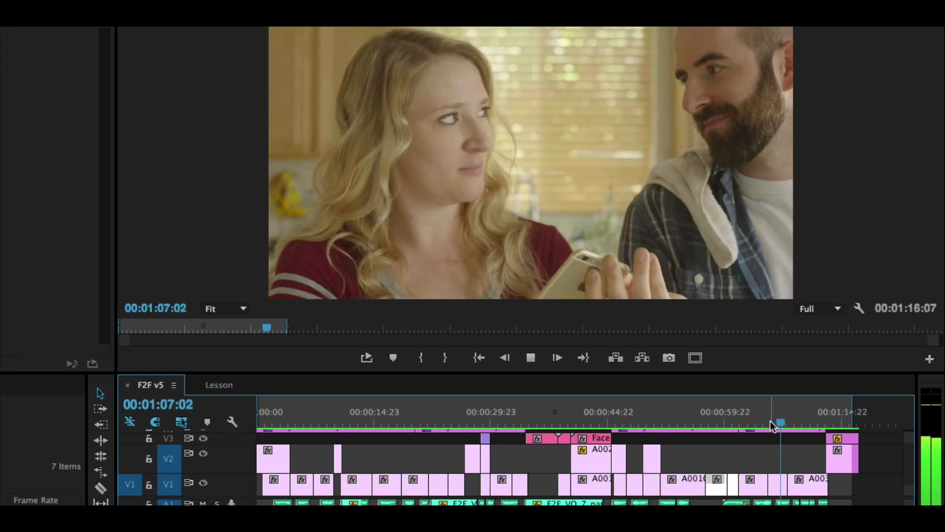
click(761, 423)
drag(760, 419, 775, 421)
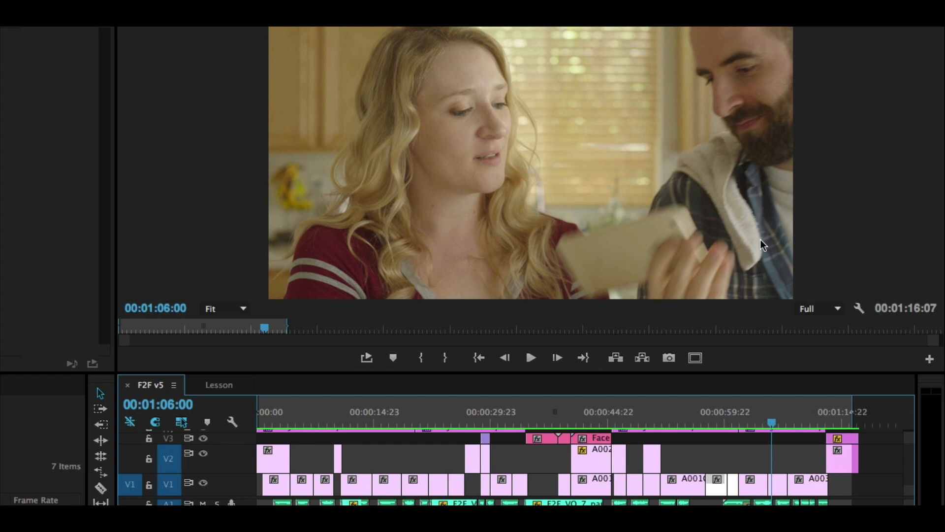
Step: Replay the woman's close-up from just before 00:01:06:00 and park the playhead at 00:01:07:18, ahead of the cut back to the wide shot
drag(771, 417, 766, 422)
key(space)
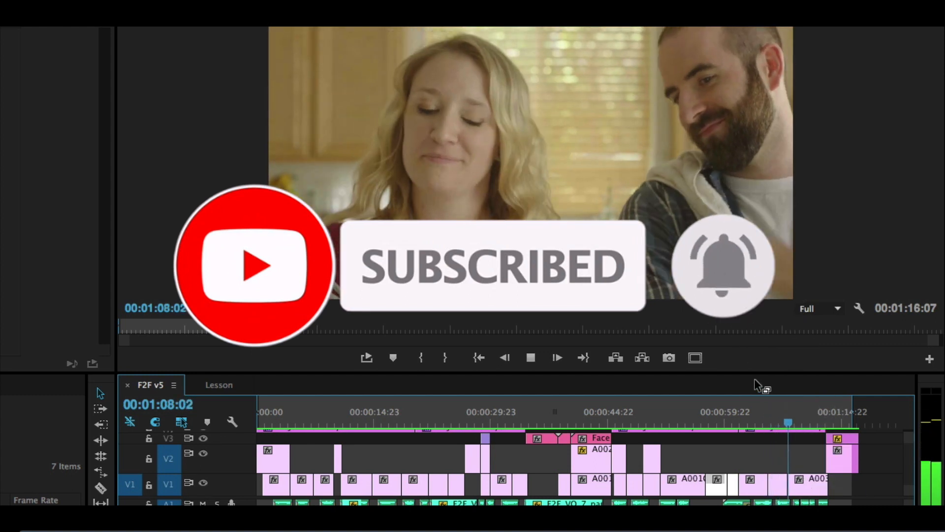
drag(784, 420, 785, 421)
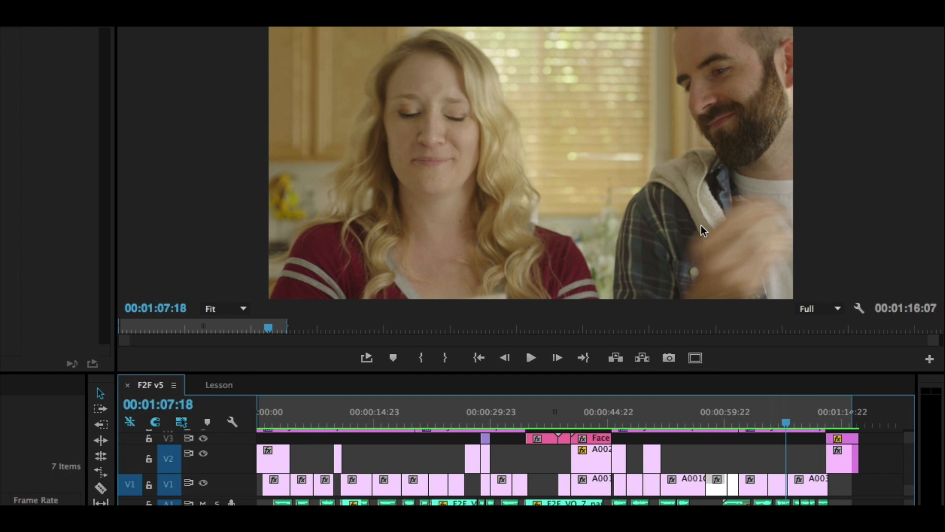
Step: Step forward frame by frame from 00:01:07:18 across the close-up-to-wide cut to examine how the couple's action matches
key(Right)
key(Right)
key(Right)
key(Right)
key(Right)
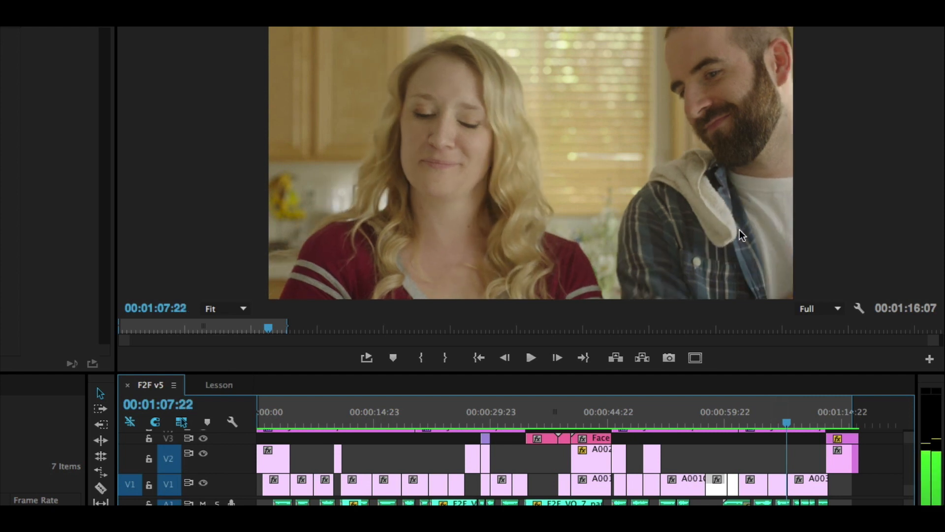
key(Right)
key(Right)
key(Right)
key(Right)
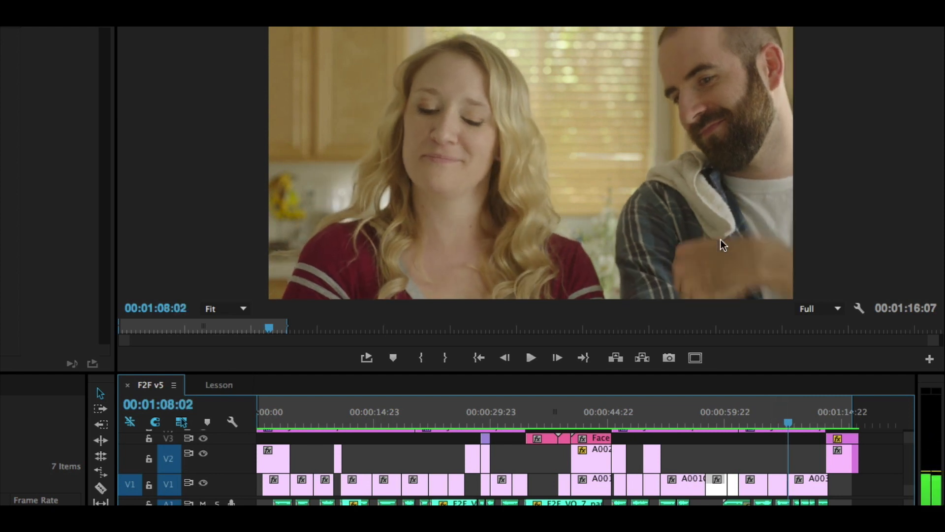
key(Right)
key(Right)
key(Right)
key(Right)
key(Right)
key(Right)
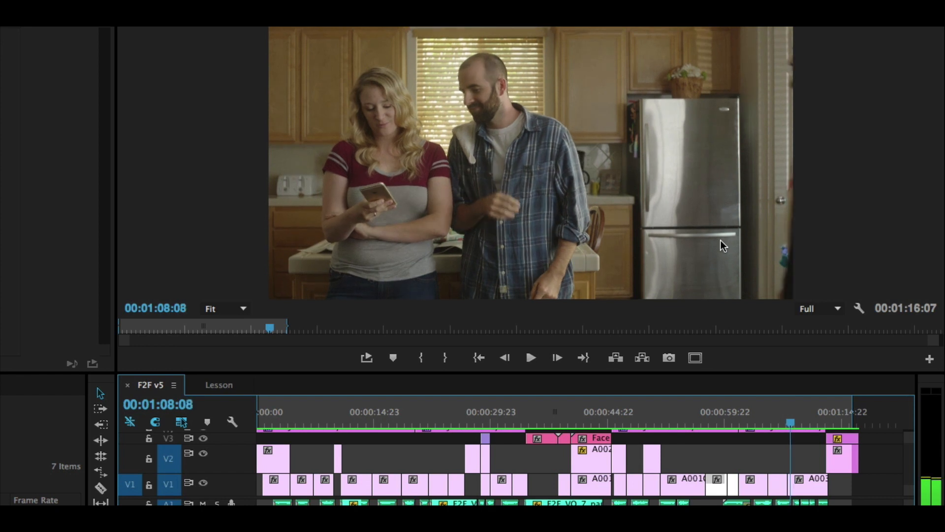
key(Right)
key(Right)
key(Right)
key(Right)
key(Right)
key(Right)
key(Right)
key(Right)
key(Right)
key(Right)
key(Right)
key(Right)
key(Right)
key(Right)
key(Right)
key(Right)
key(Right)
key(Right)
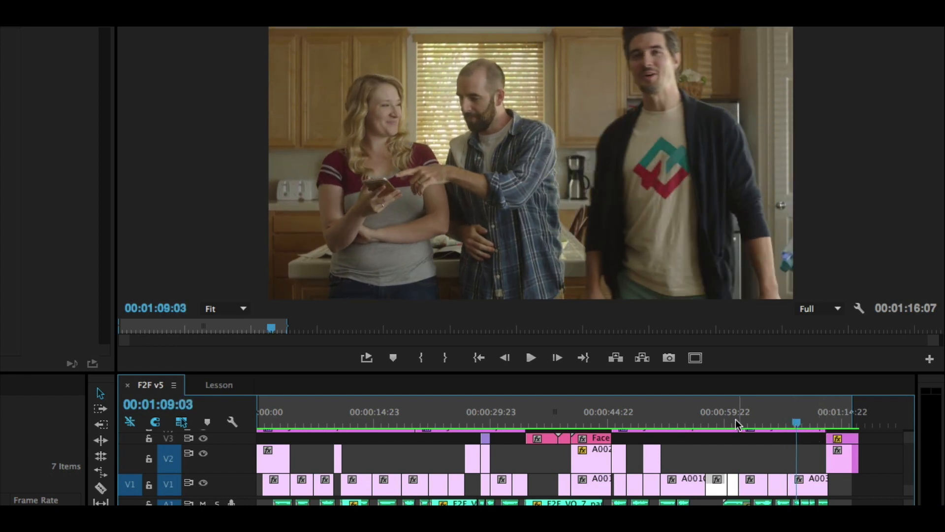
Step: Replay the couple's kitchen scene from about 00:00:59 through the wide shot at 00:01:10:01
click(717, 419)
key(space)
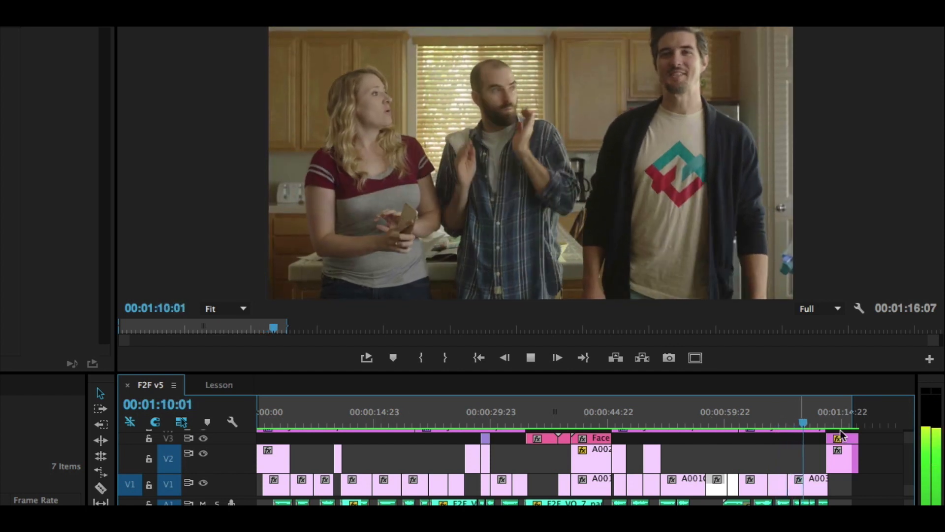
Step: Open the Lesson sequence and preview the wide clip A003C014 from its start and the closer clip A004C008 from its beginning
click(229, 388)
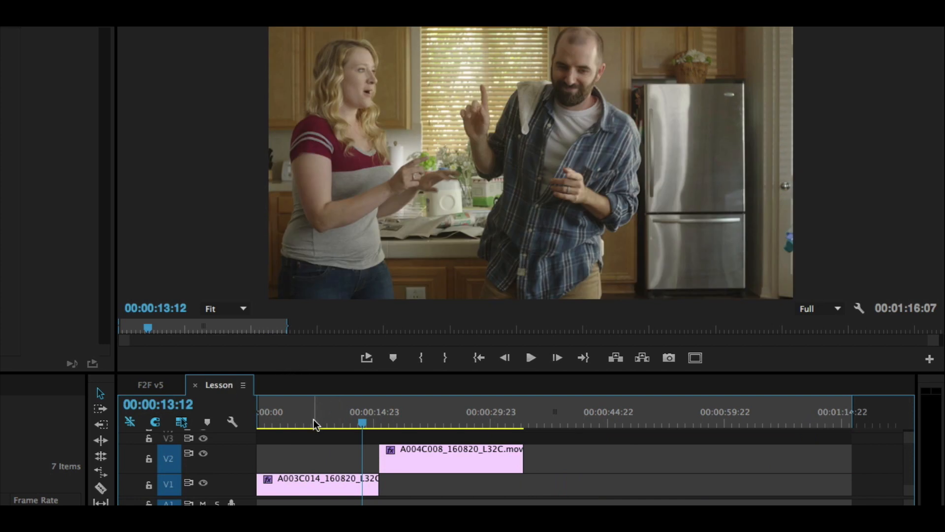
drag(304, 412, 214, 417)
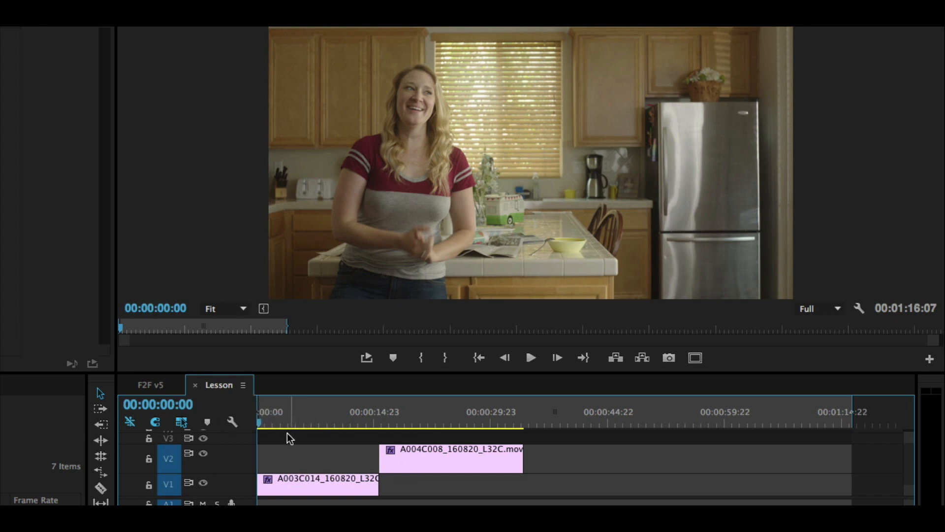
key(space)
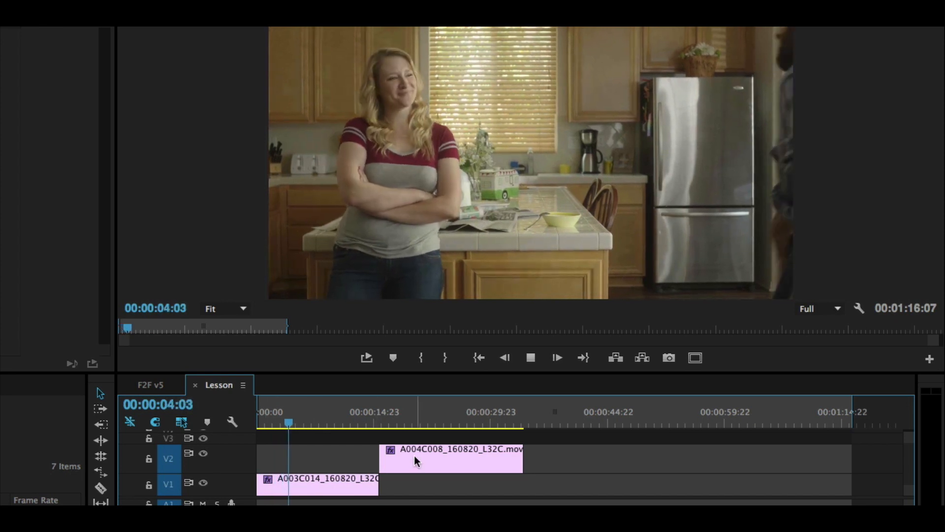
key(space)
drag(405, 430, 384, 415)
key(space)
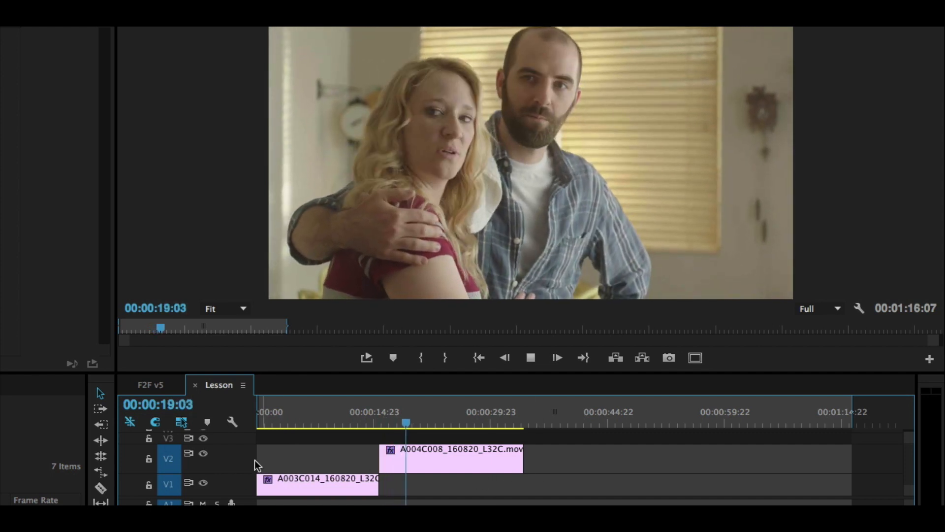
Step: Ripple-trim the start of the wide clip A003C014 on V1 to 00:00:05:03, where the man approaches the woman
drag(283, 421, 270, 427)
key(space)
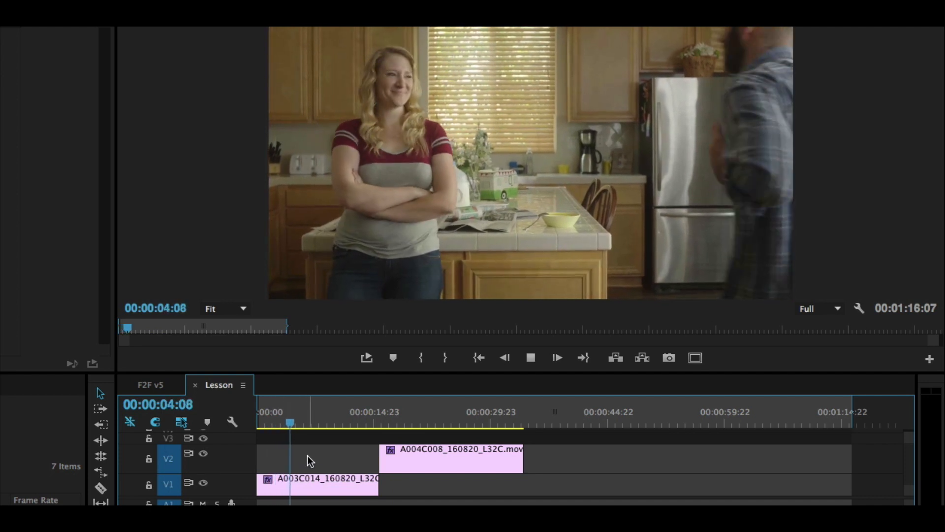
key(space)
drag(294, 423, 295, 423)
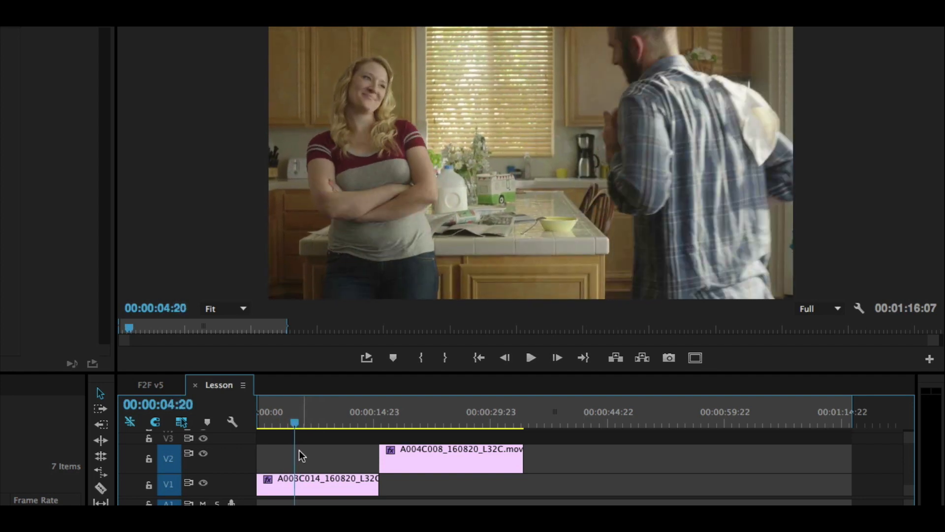
key(space)
key(space)
click(296, 425)
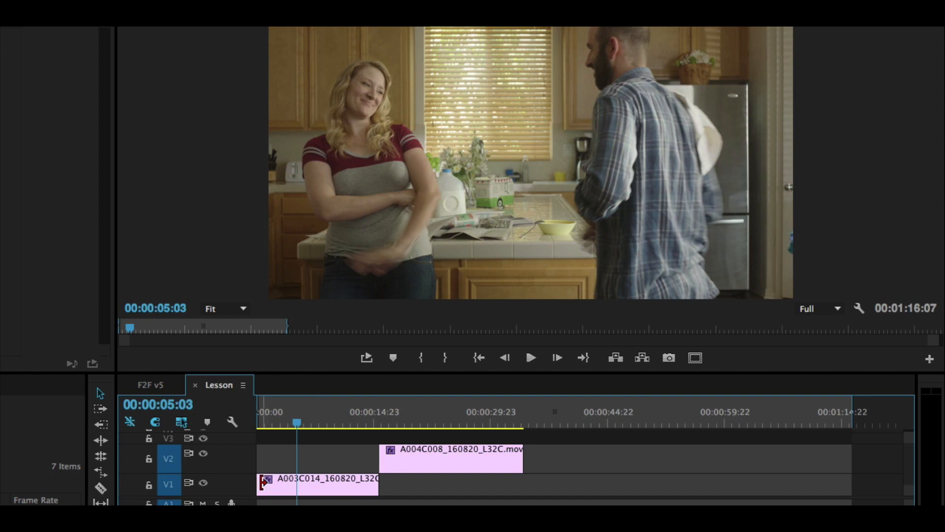
drag(263, 482, 297, 485)
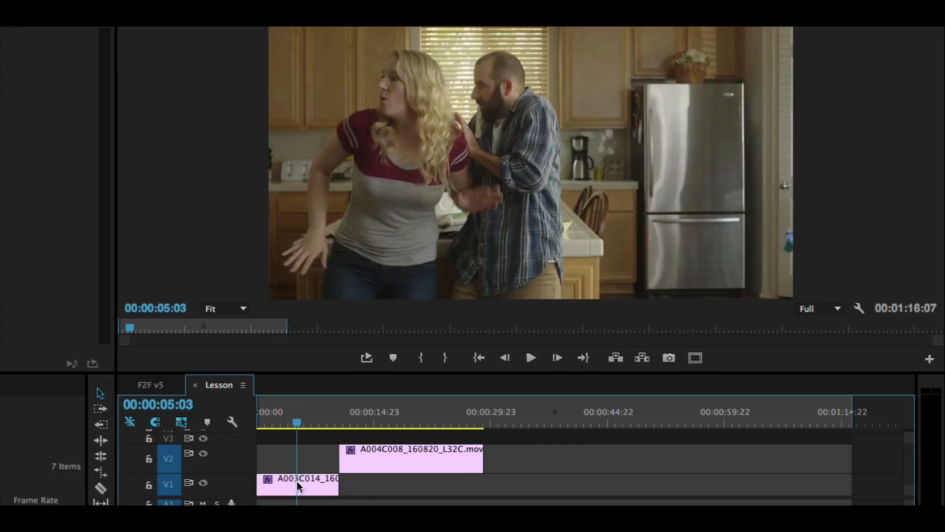
Step: Play the trimmed wide clip repeatedly from its opening seconds to find the moment the couple turn their heads
key(Home)
key(space)
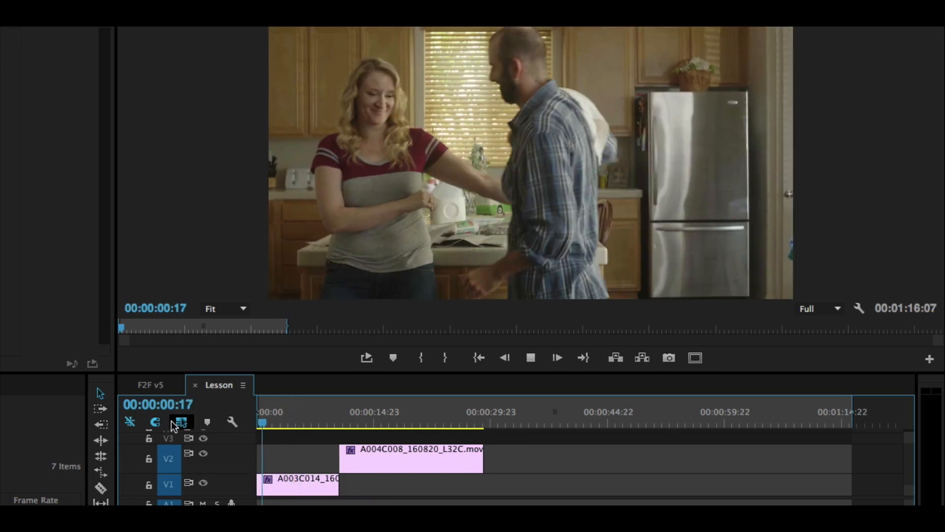
key(space)
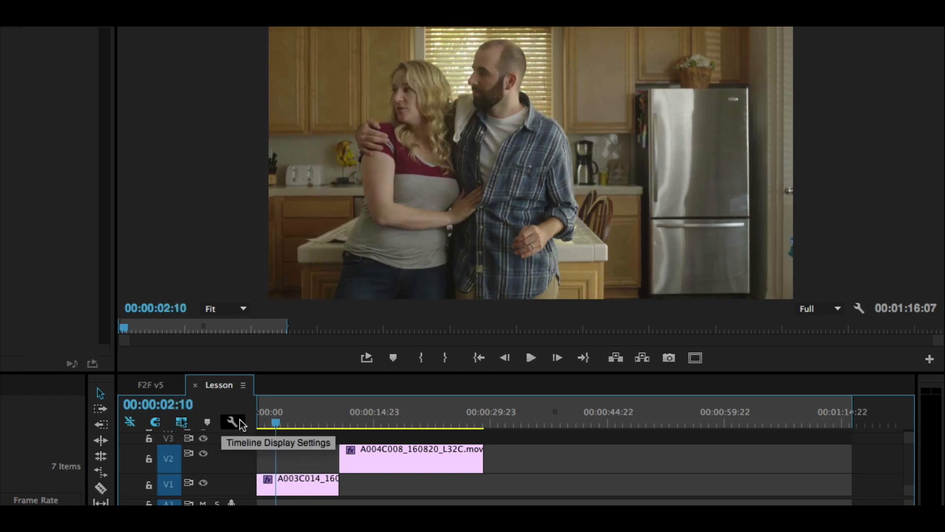
key(Home)
key(space)
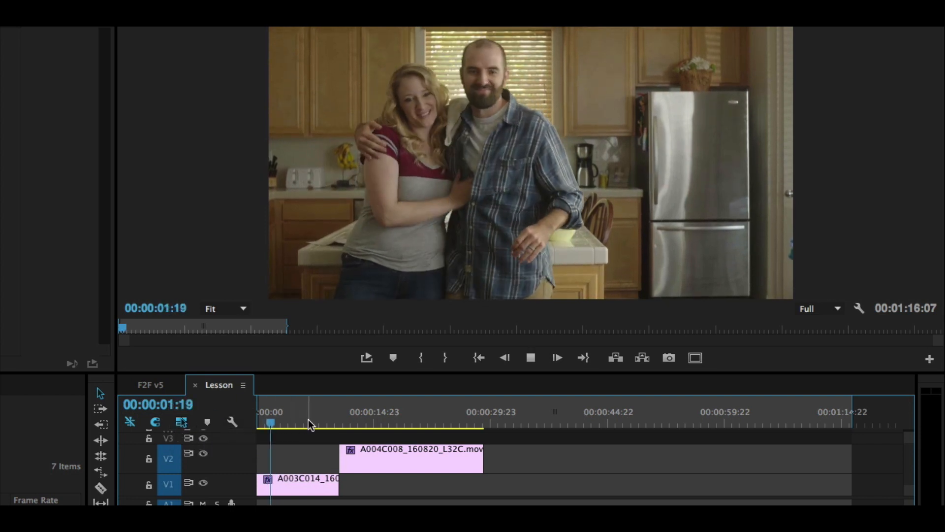
key(space)
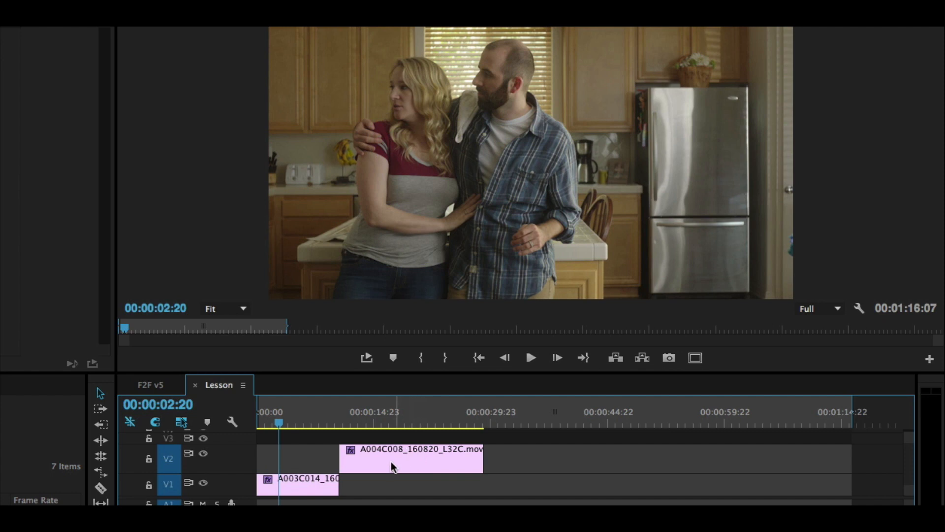
click(269, 421)
key(space)
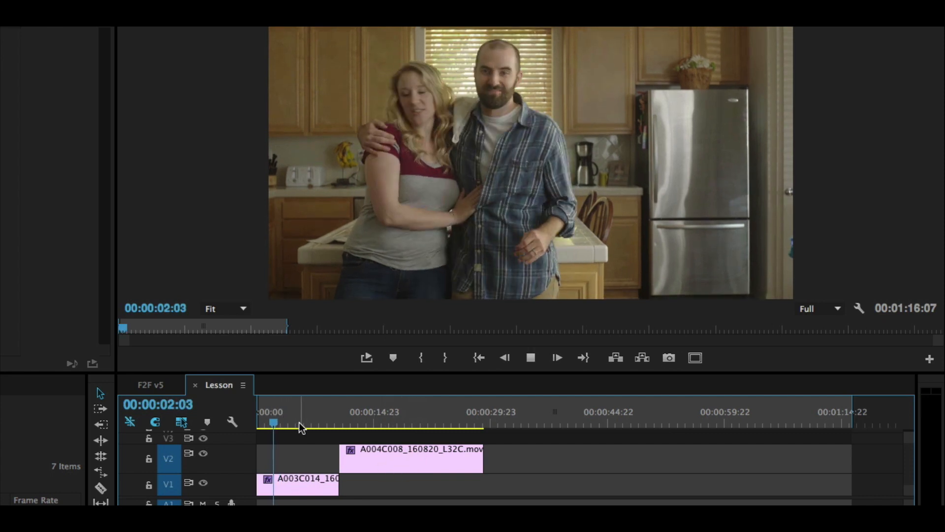
key(space)
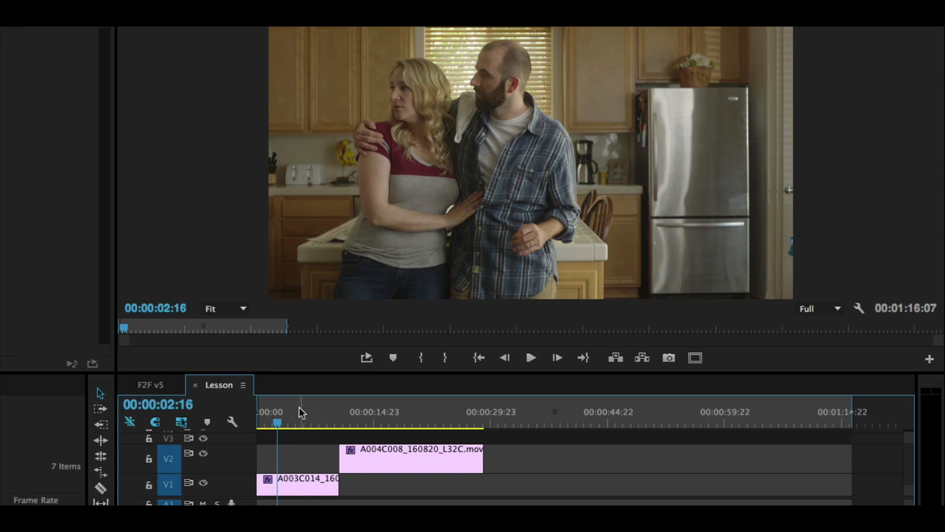
Step: Trim the start of the closer clip A004C008 to 00:00:13:14 and move it on V2 to start at 00:00:02:03
click(354, 420)
drag(355, 419, 363, 458)
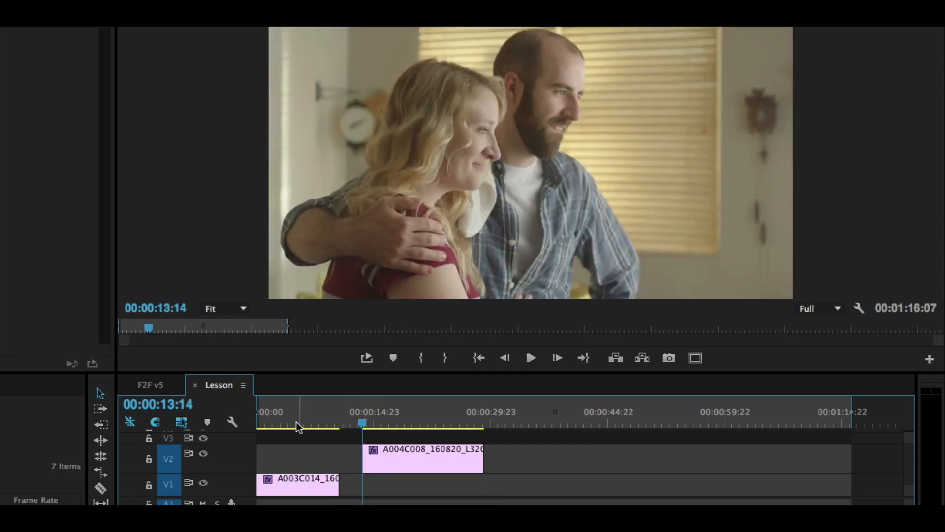
click(274, 420)
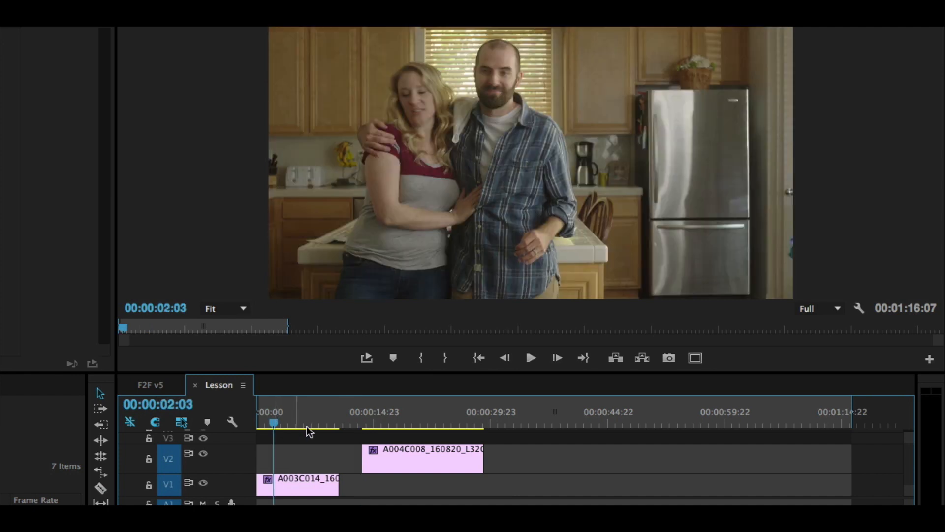
drag(388, 464, 312, 459)
Step: Play the cut from the wide clip to the closer clip A004C008, replaying it from 00:00:01:13
click(262, 423)
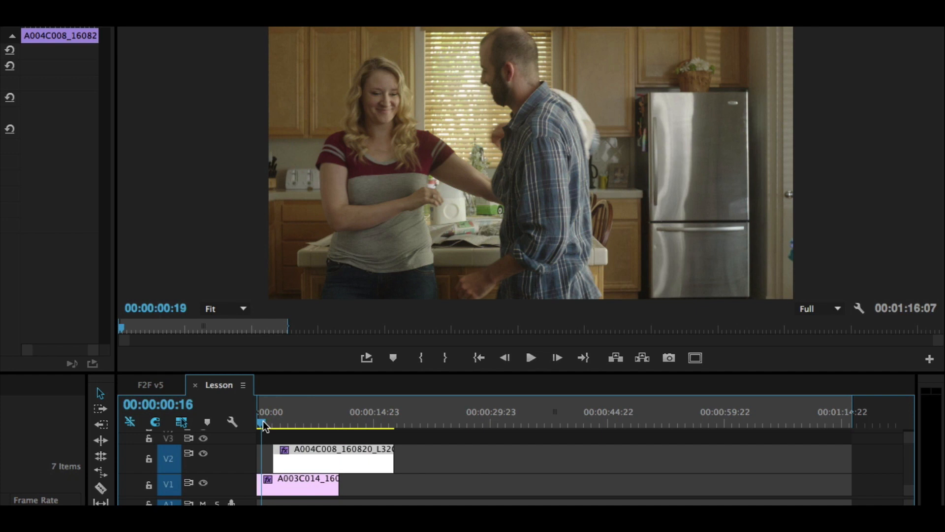
key(space)
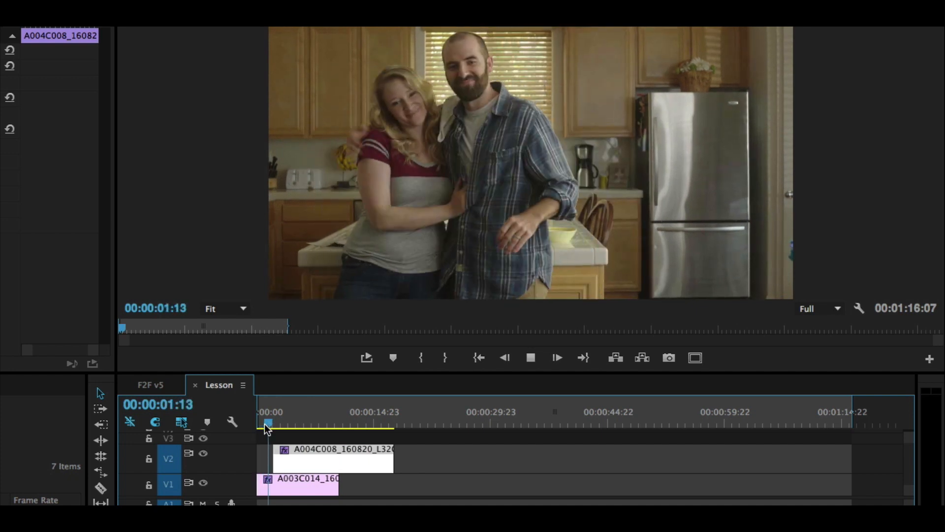
click(269, 423)
key(space)
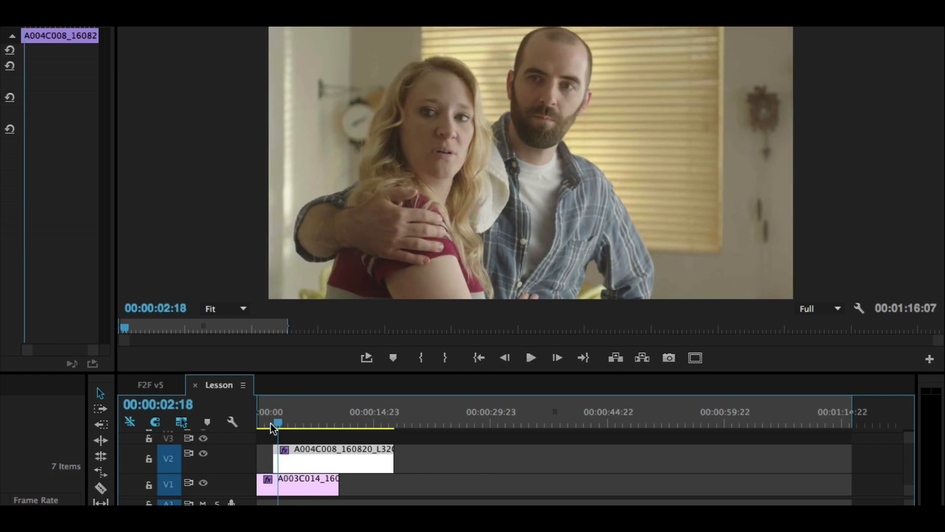
Step: Return the playhead to 00:00:01:13 and nudge the closer clip A004C008 a few frames later on V2
click(270, 423)
key(super+Right)
key(super+Right)
key(super+Right)
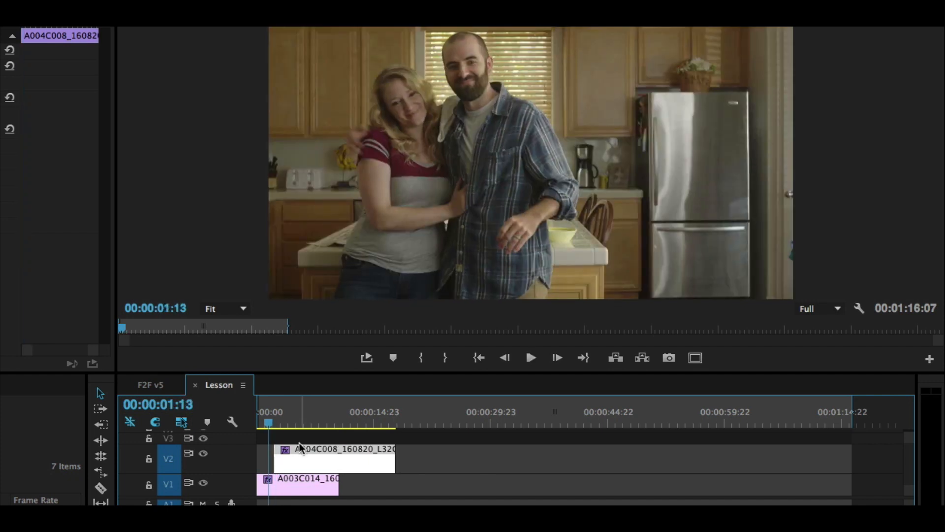
Step: Nudge the closer clip A004C008 two frames earlier, play the cut from 00:00:01:13, and nudge the clip one more frame earlier
click(447, 444)
click(346, 460)
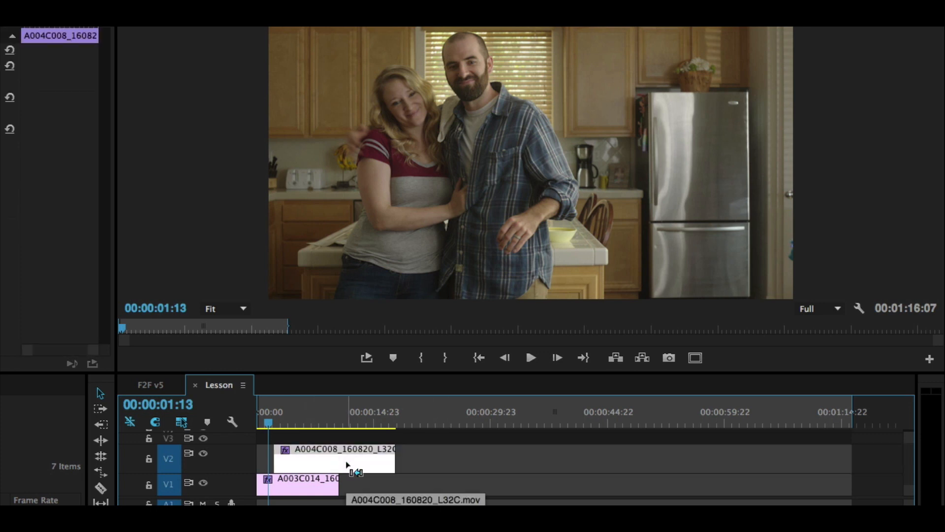
key(=)
key(=)
key(=)
key(=)
key(=)
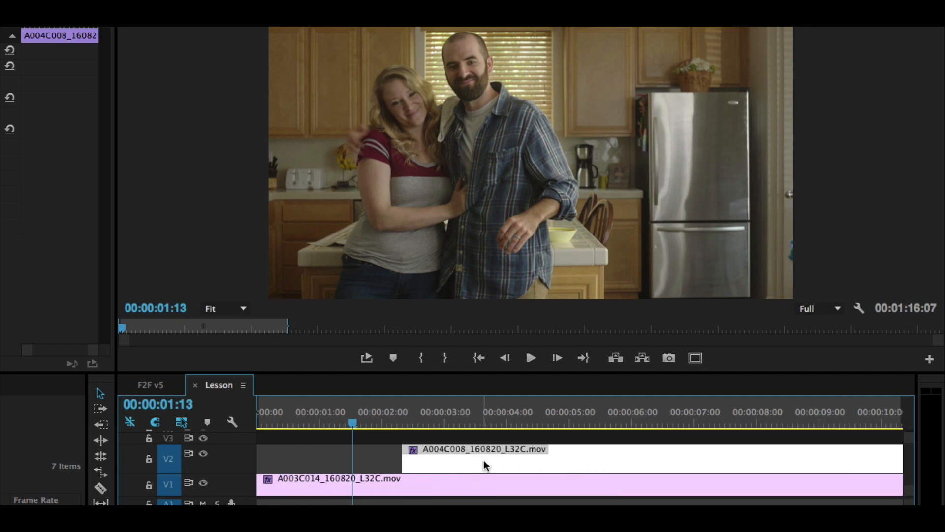
key(super+Left)
key(super+Left)
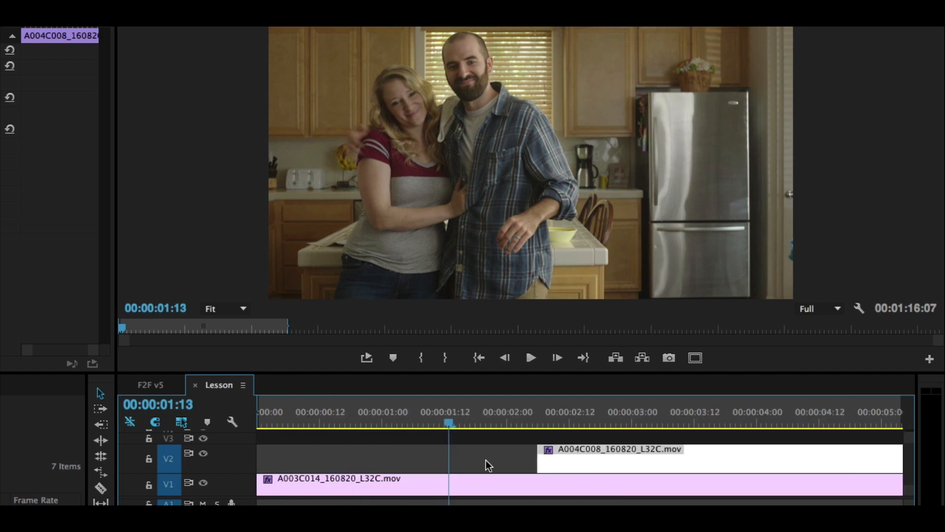
key(space)
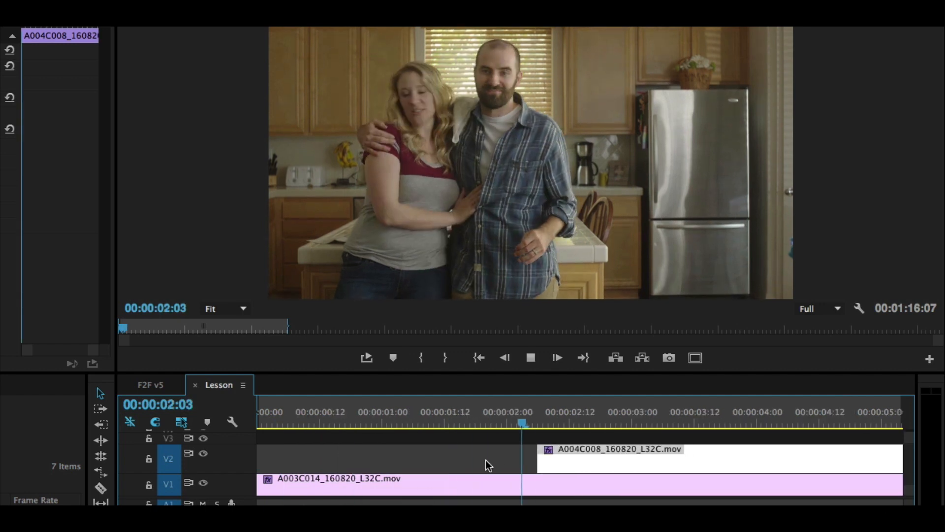
key(super+Left)
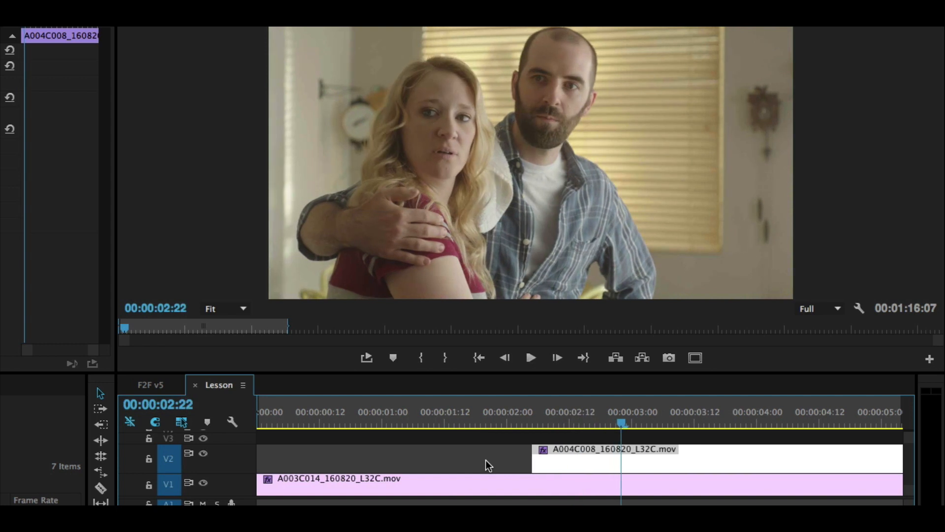
Step: Move the closer clip A004C008 earlier on V2 so it starts at 00:00:01:23, before the couple turn their heads
click(514, 418)
mouse_move(514, 418)
mouse_down()
mouse_move(534, 419)
mouse_move(503, 418)
mouse_up()
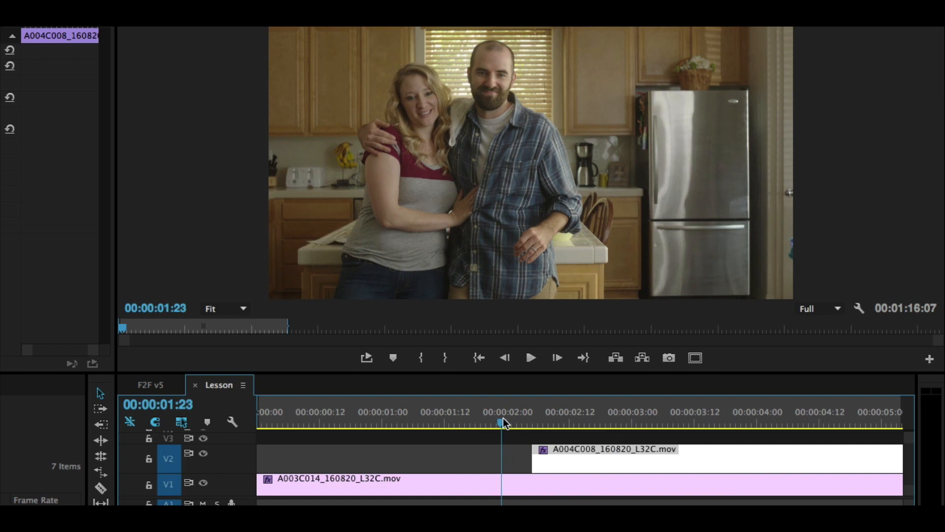
drag(589, 450, 558, 453)
Step: Play the repositioned wide-to-closer cut twice, starting shortly after 00:00:01:00, to judge the action match
click(429, 413)
key(space)
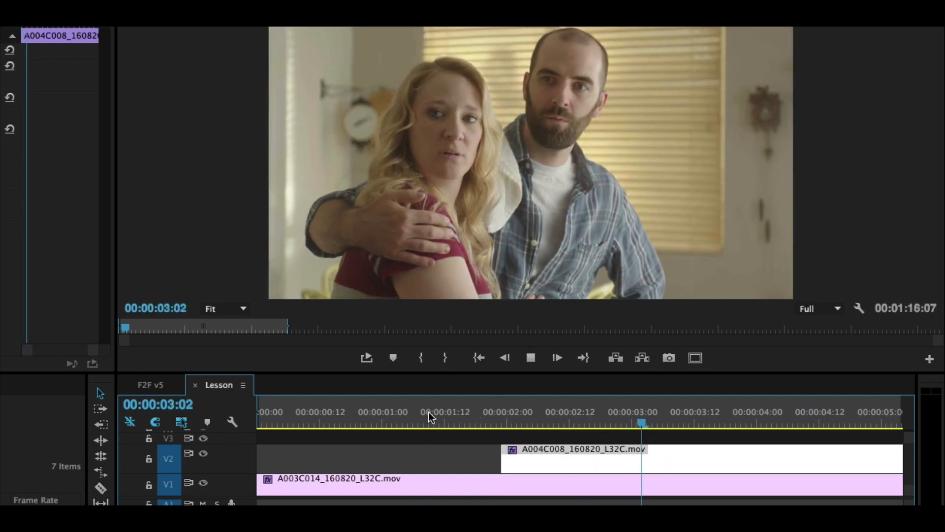
click(405, 411)
key(space)
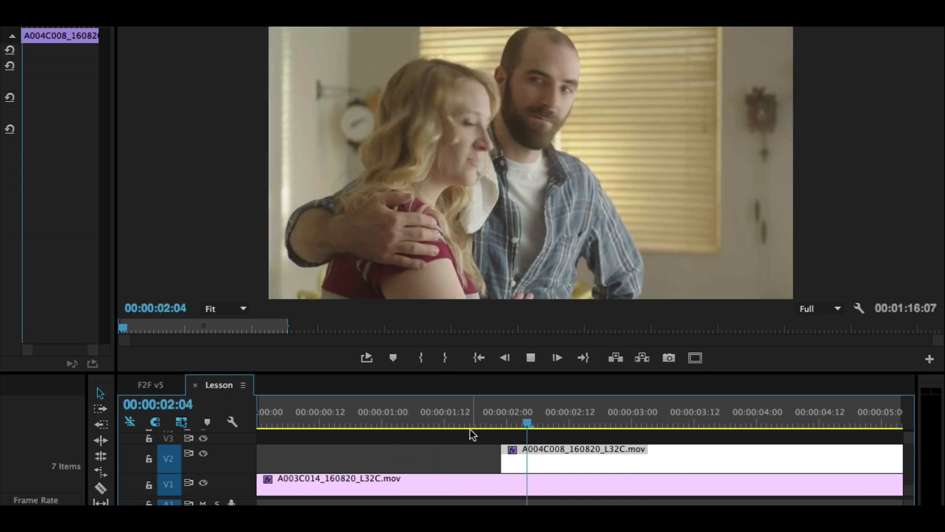
Step: Find a later point in the closer clip and trim the start of A004C008 on V2 to about 00:00:03:21
key(space)
drag(462, 415, 519, 414)
key(space)
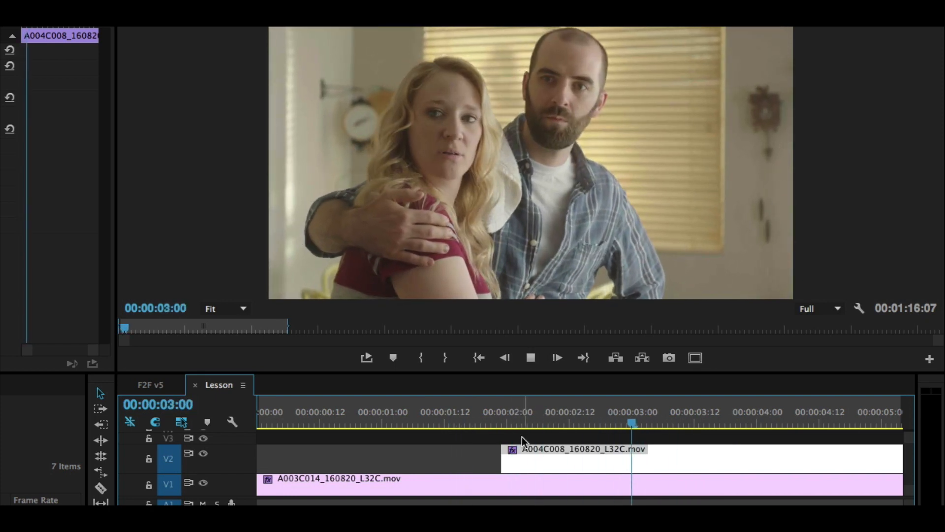
mouse_move(743, 414)
mouse_down()
mouse_move(735, 417)
mouse_move(779, 417)
mouse_move(707, 414)
mouse_move(882, 416)
mouse_move(755, 420)
mouse_up()
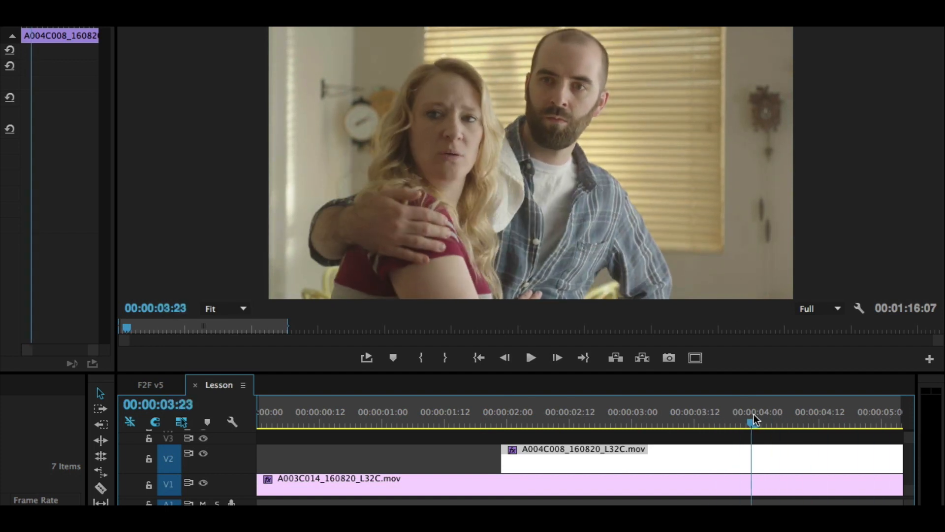
drag(497, 451, 741, 450)
Step: Play the wide shot through the couple's head turn and move A004C008 earlier on V2 to start at about 00:00:02:17
click(452, 416)
drag(486, 417, 392, 419)
key(space)
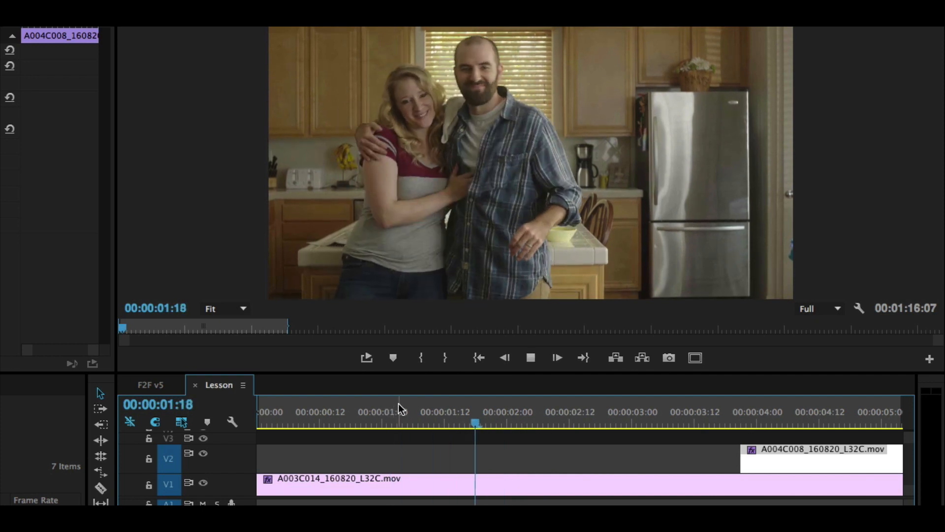
drag(772, 455, 628, 454)
Step: Play the cut from shortly before 00:00:02:00 and shift the start of A004C008 on V2 about two frames later
click(487, 419)
key(space)
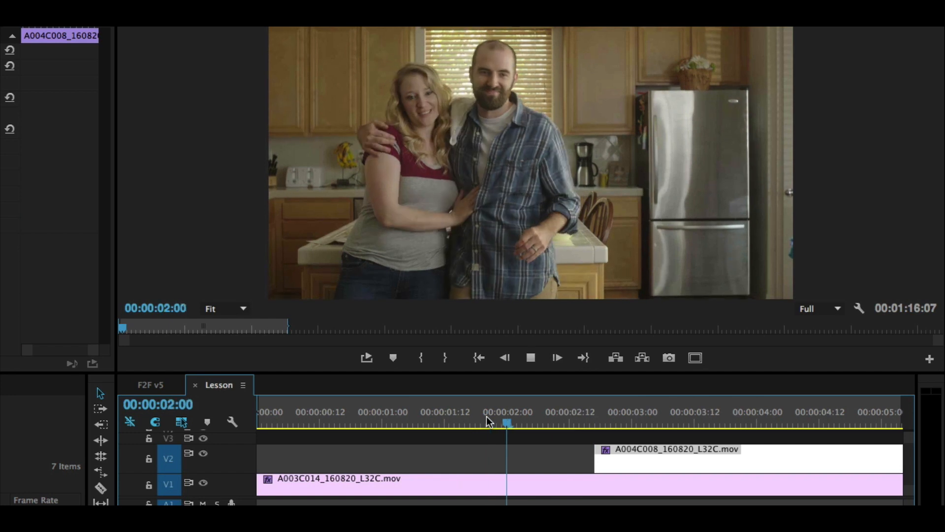
key(space)
mouse_move(642, 467)
mouse_down()
mouse_move(629, 468)
mouse_move(640, 465)
mouse_up()
Step: Play the adjusted cut repeatedly, starting from 00:00:01:22, to judge how the turn carries into the closer shot
click(496, 417)
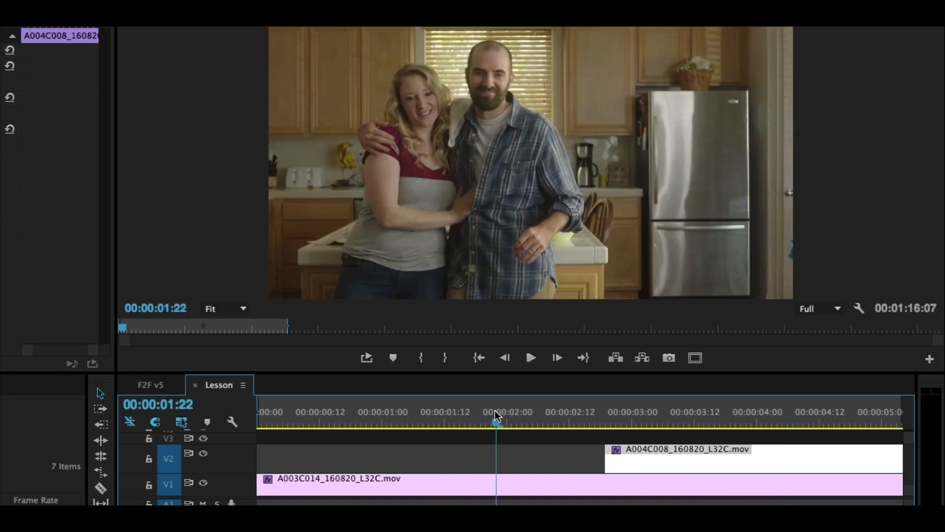
key(space)
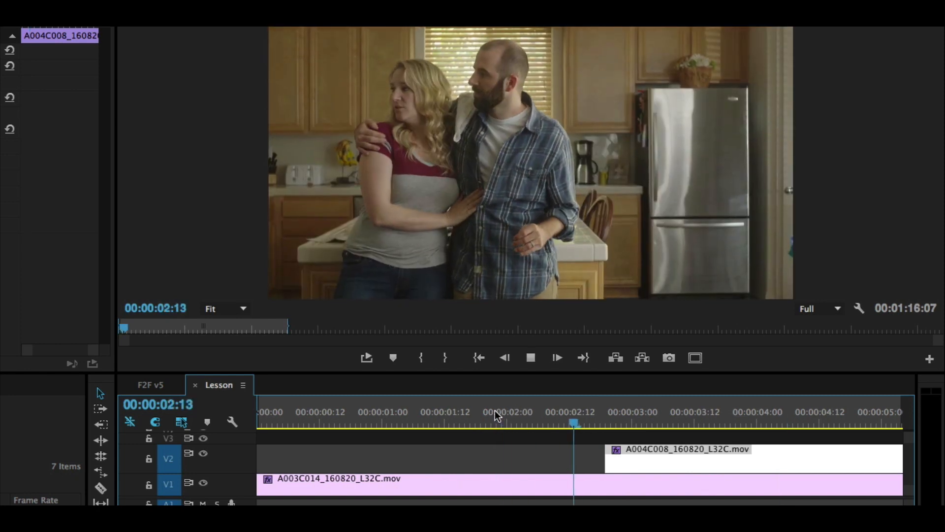
key(space)
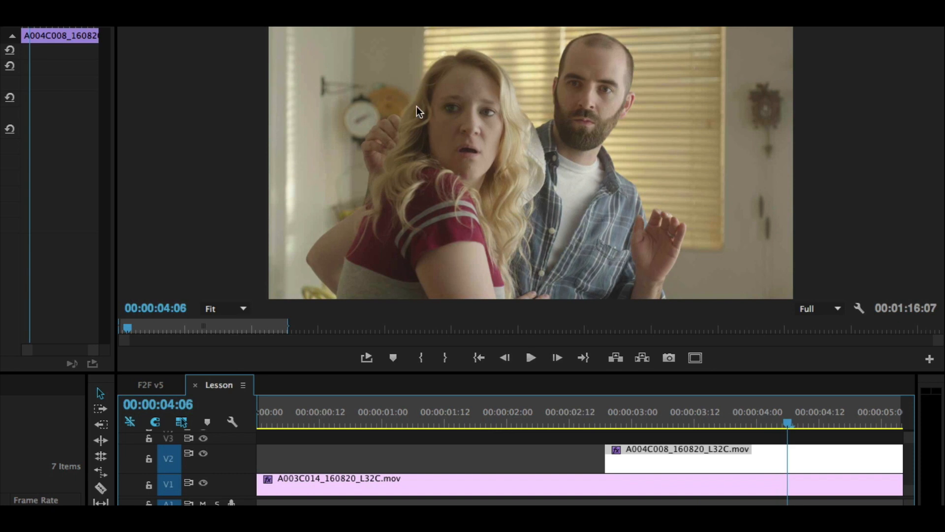
click(480, 403)
key(space)
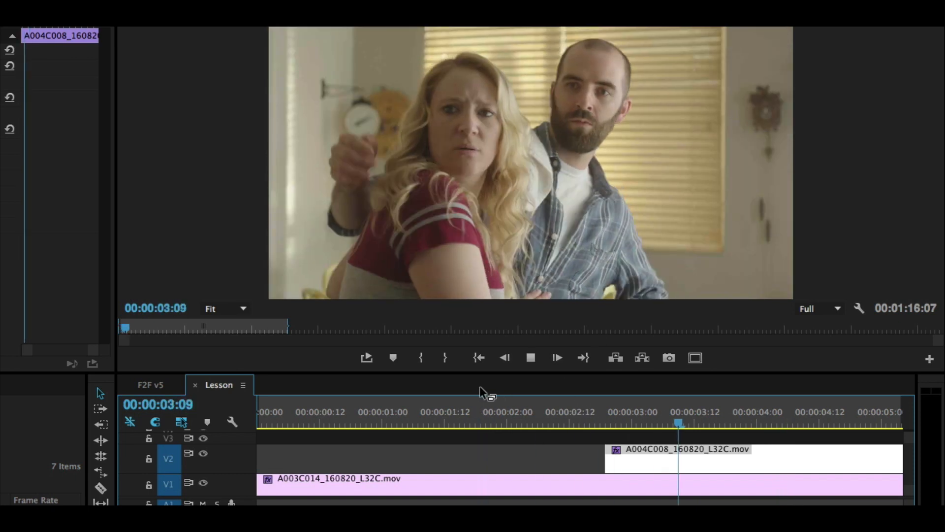
key(space)
Step: Trim more off the start of A004C008 and place it back on V2 to begin at about 00:00:02:18
key(space)
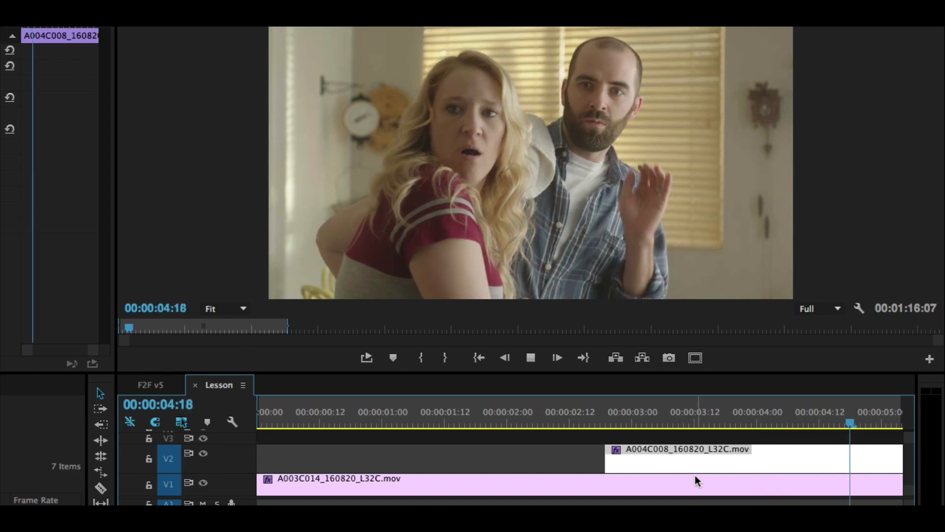
key(space)
key(minus)
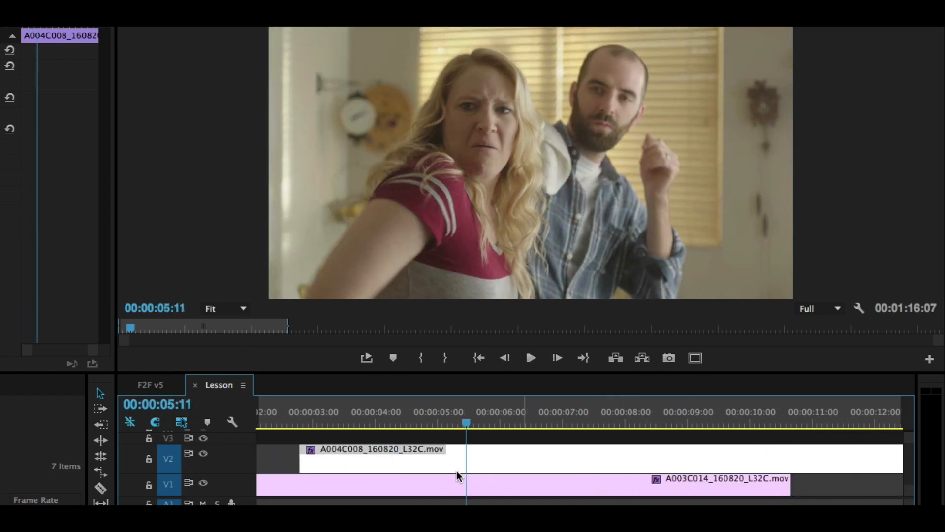
drag(323, 417, 388, 421)
key(space)
drag(305, 467, 393, 459)
Step: Play the retrimmed cut from 00:00:02:05 and fine-tune the start of A004C008 on V2
click(262, 417)
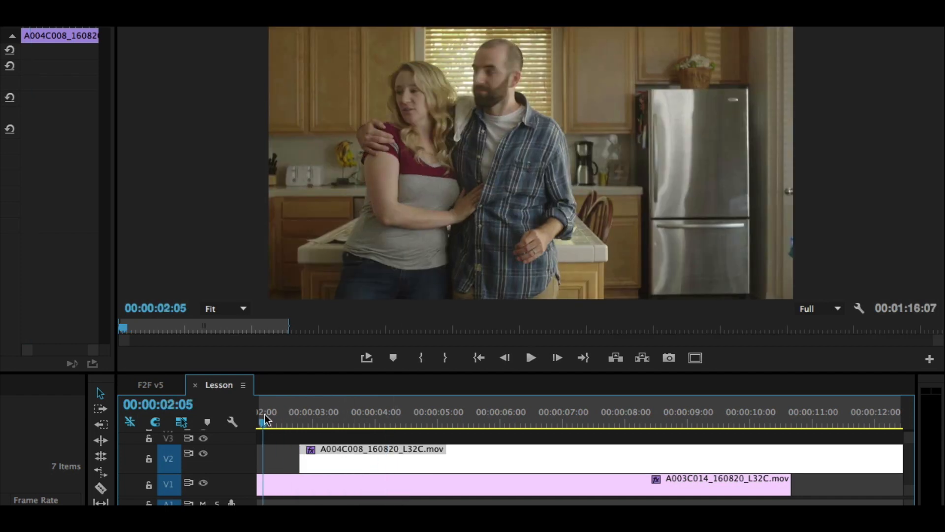
key(space)
key(space)
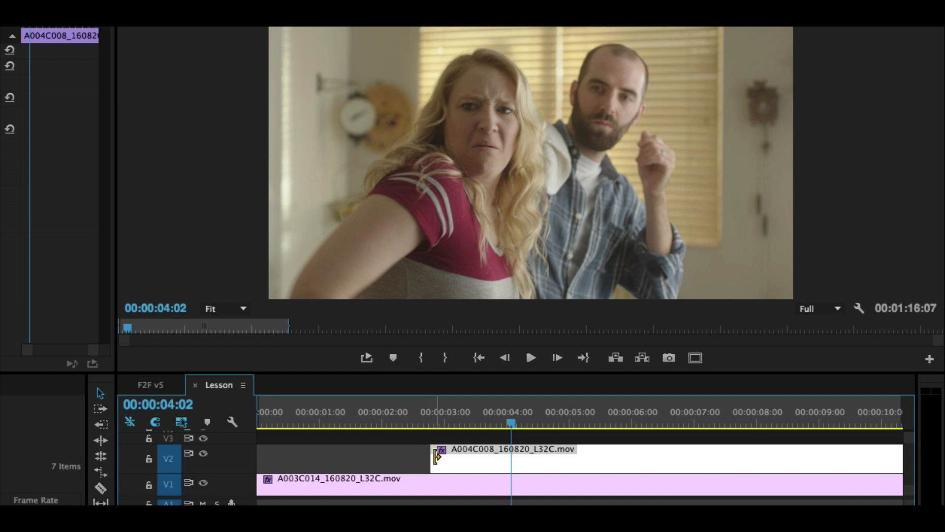
drag(436, 453, 441, 454)
Step: Play the fine-tuned wide-to-closer cut again and scrub back over it to check the woman's turn
click(395, 411)
key(space)
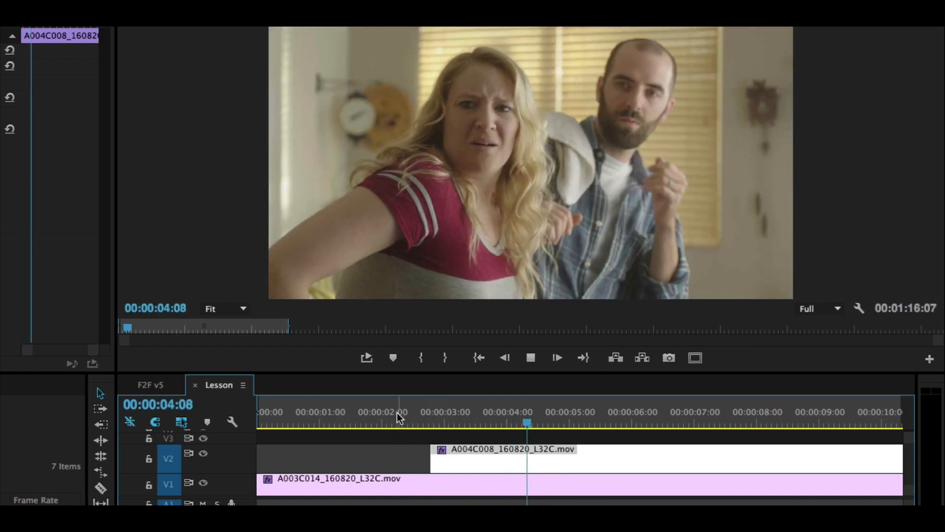
drag(465, 417, 423, 424)
key(space)
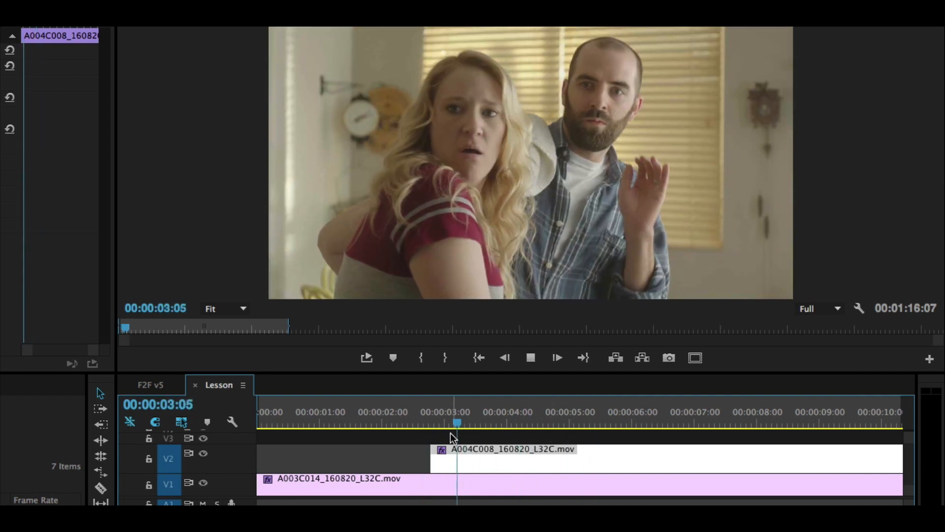
Step: Split A004C008 on V2 at 00:00:04:06 and delete the part after the split
key(space)
key(c)
click(522, 458)
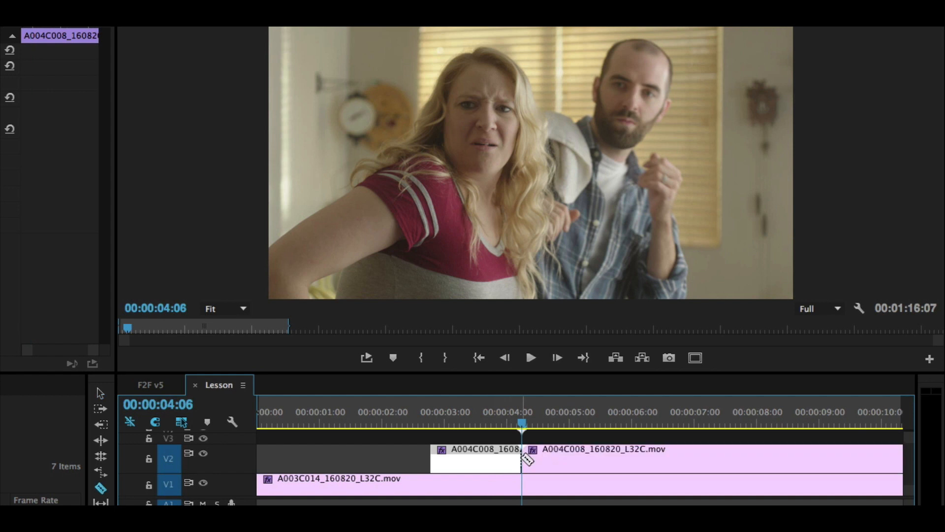
key(v)
click(545, 455)
key(Delete)
Step: Split the wide clip A003C014 on V1 at 00:00:05:07 and move its second part to start where A004C008 ends
click(469, 417)
key(space)
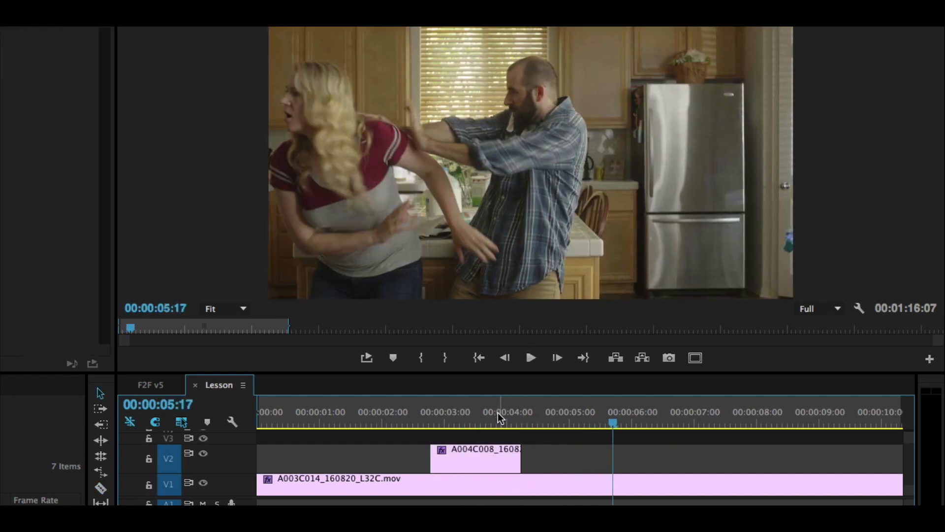
click(560, 424)
drag(560, 426, 586, 427)
key(c)
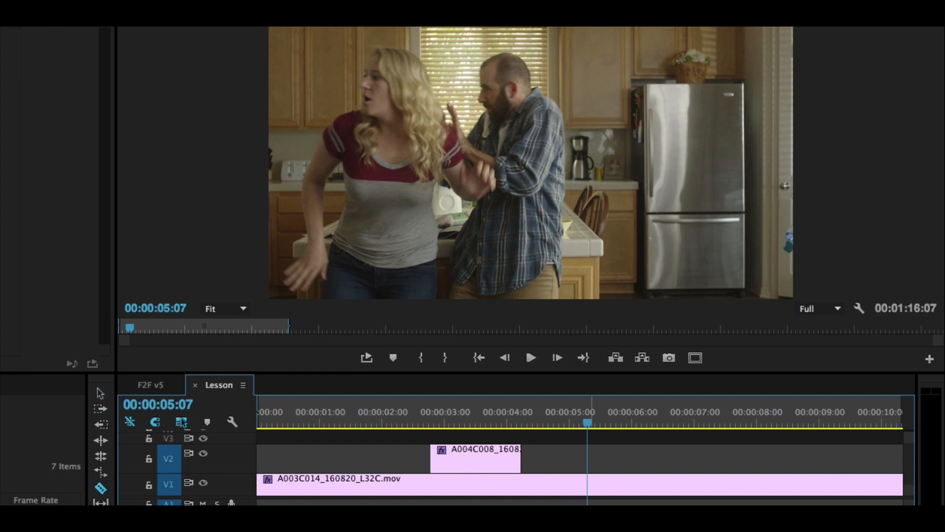
click(586, 485)
drag(683, 492, 617, 494)
Step: Shorten A004C008 on V2 to end at about 00:00:03:21 and move the second A003C014 part up against that point
click(428, 418)
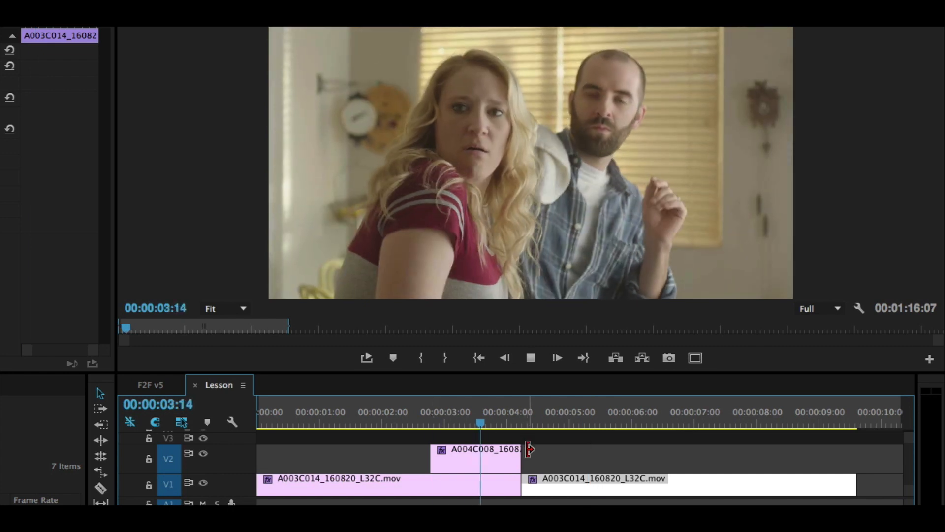
click(457, 415)
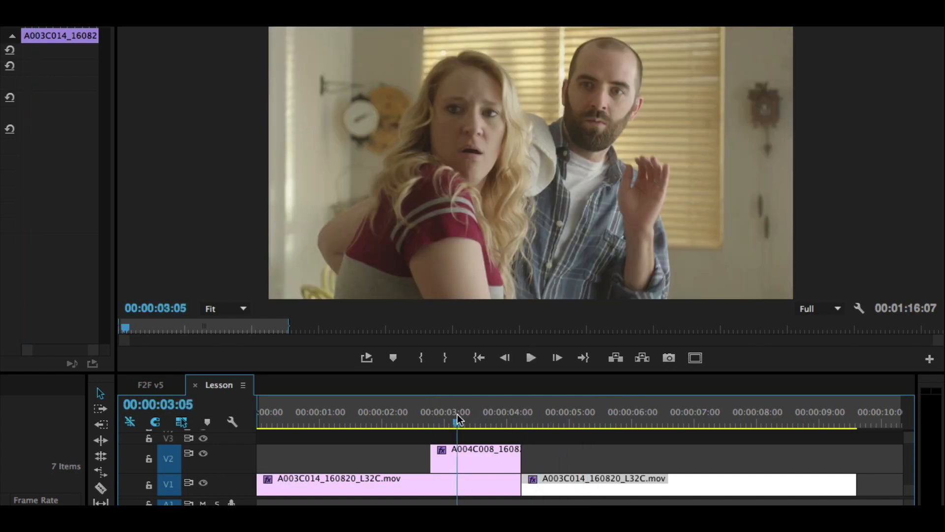
drag(520, 450, 495, 450)
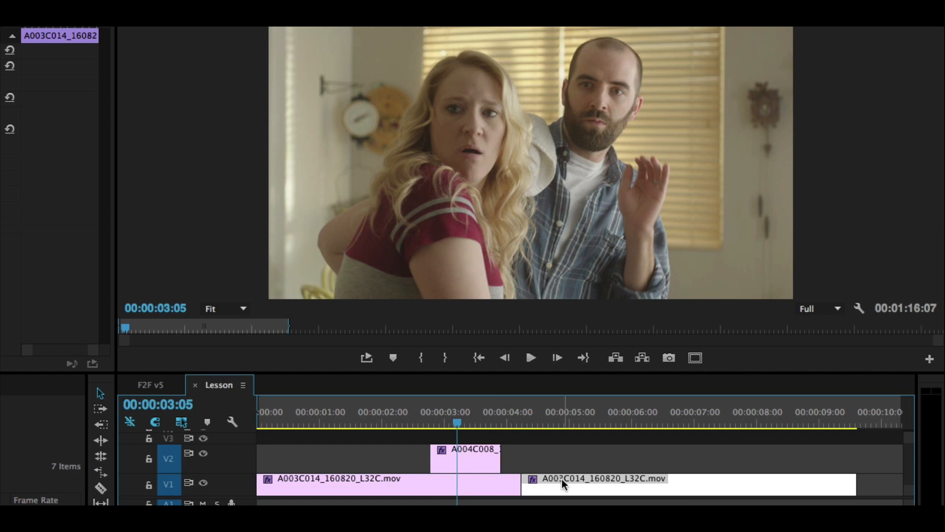
click(388, 413)
key(space)
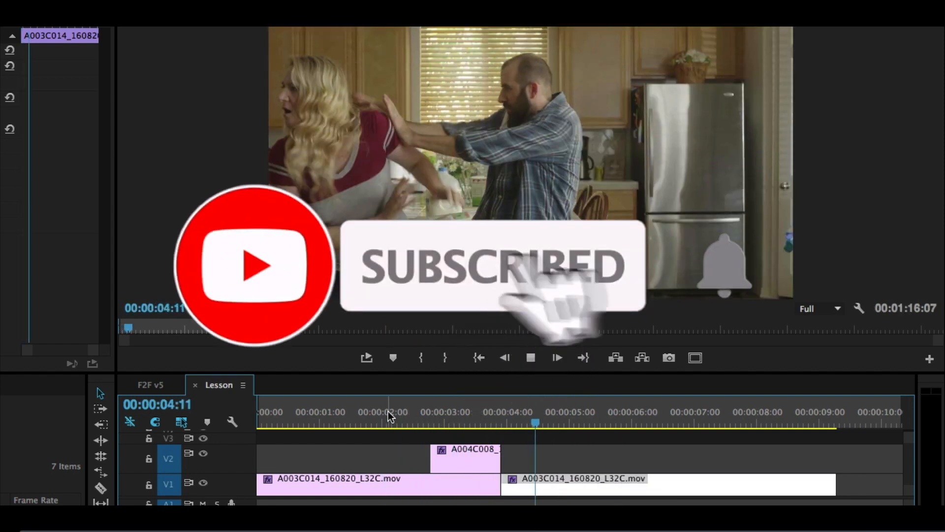
key(space)
Step: Switch to the F2F v5 sequence and play the finished commercial from 00:00:53:12 through the kitchen scene's cuts
click(148, 387)
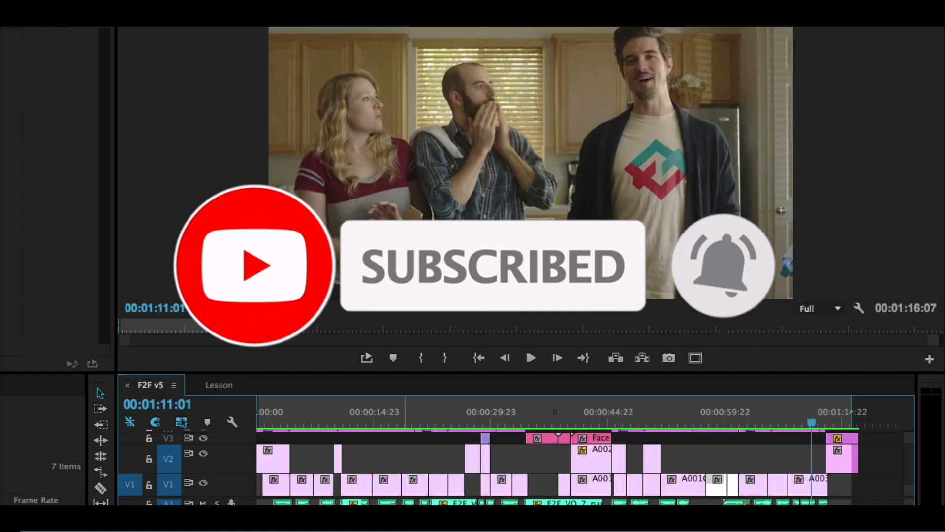
click(706, 420)
drag(703, 417, 700, 418)
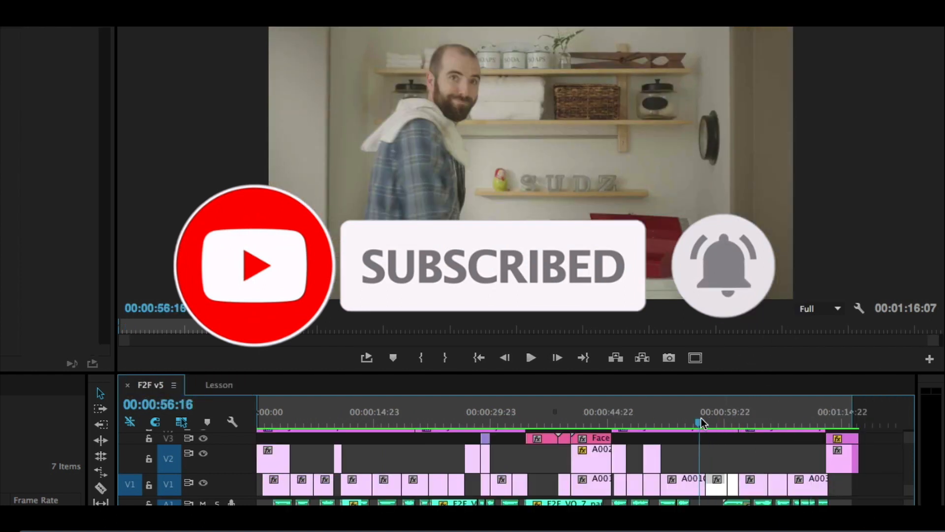
key(space)
key(space)
click(675, 420)
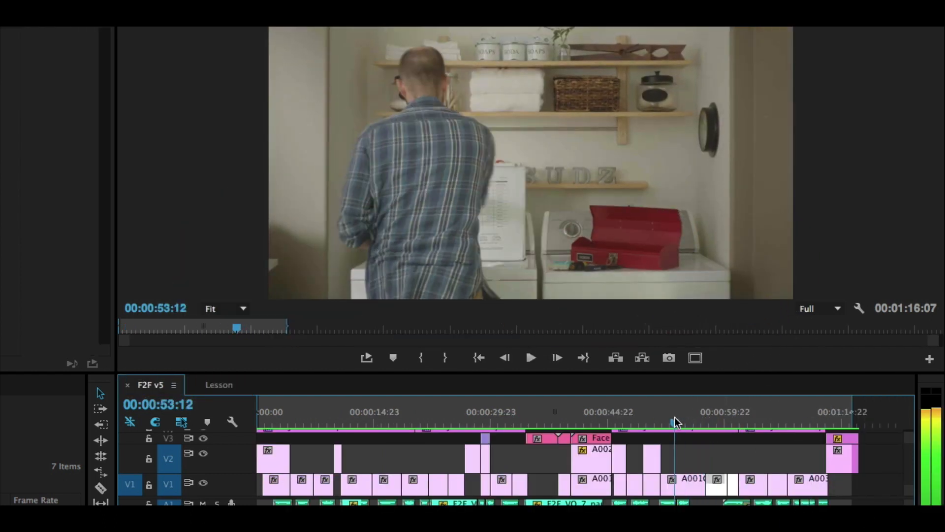
key(space)
key(XF86AudioRaiseVolume)
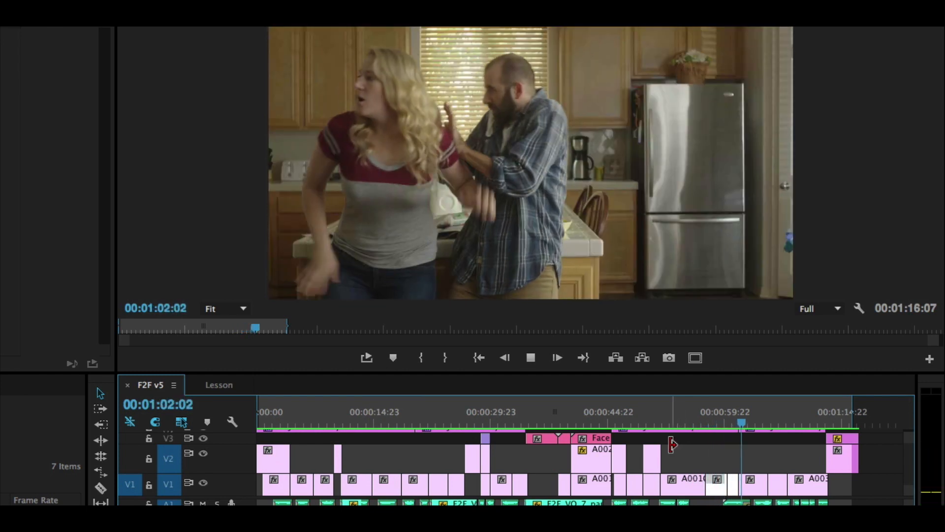
key(space)
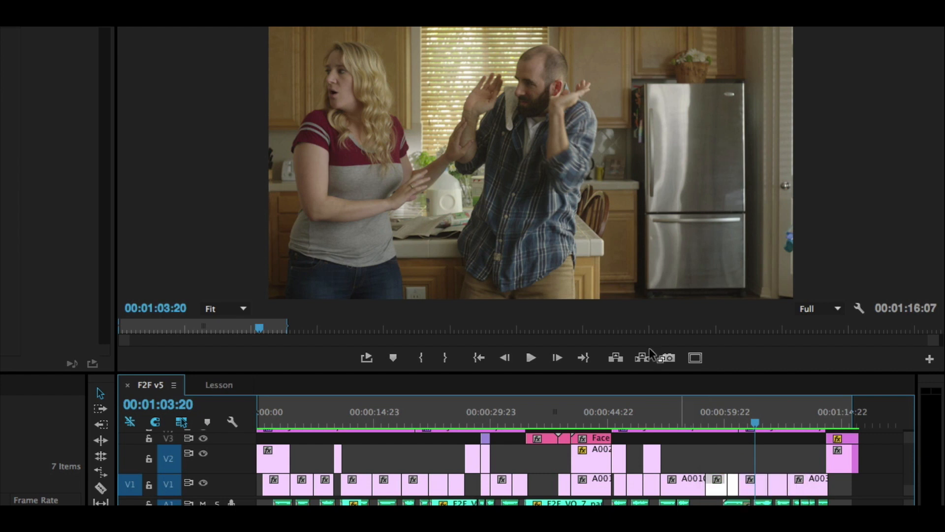
Step: Park the F2F v5 playhead at 00:01:00:01 and compare its kitchen cuts with the Lesson sequence, returning to F2F v5
click(725, 417)
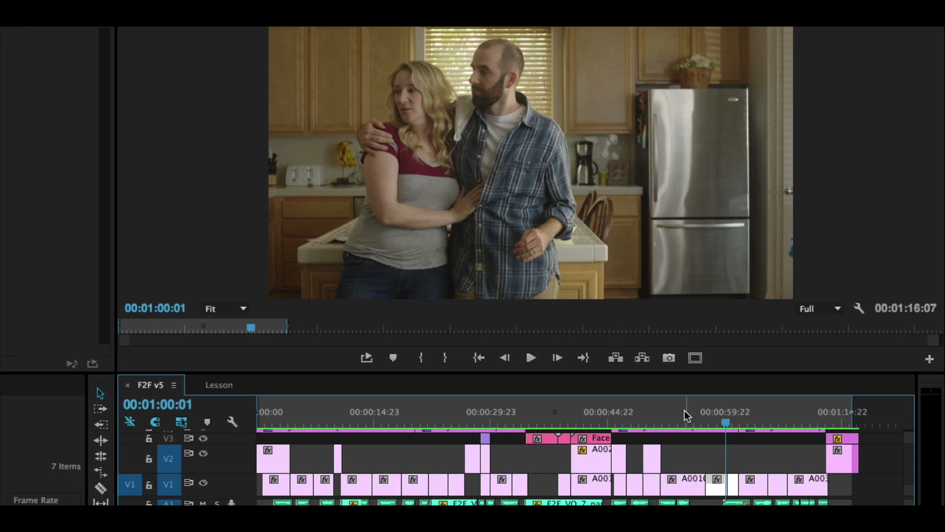
click(230, 377)
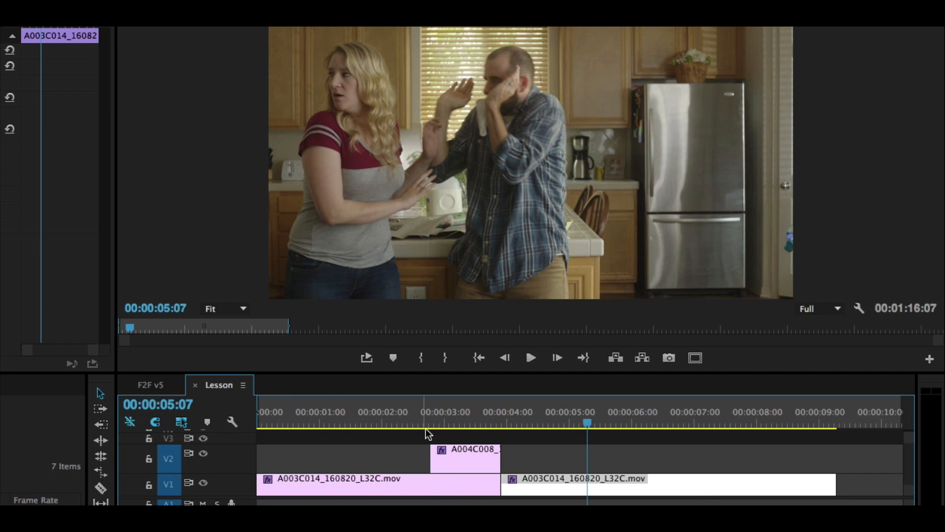
click(155, 390)
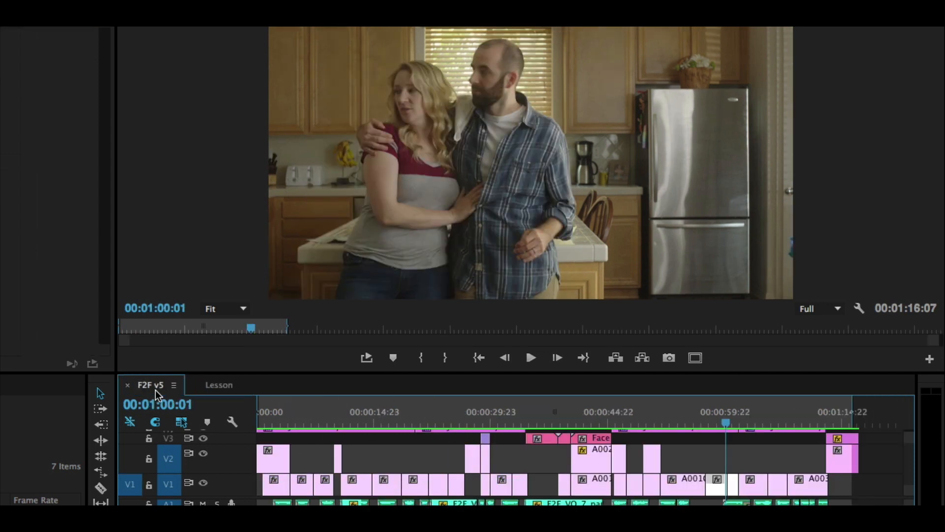